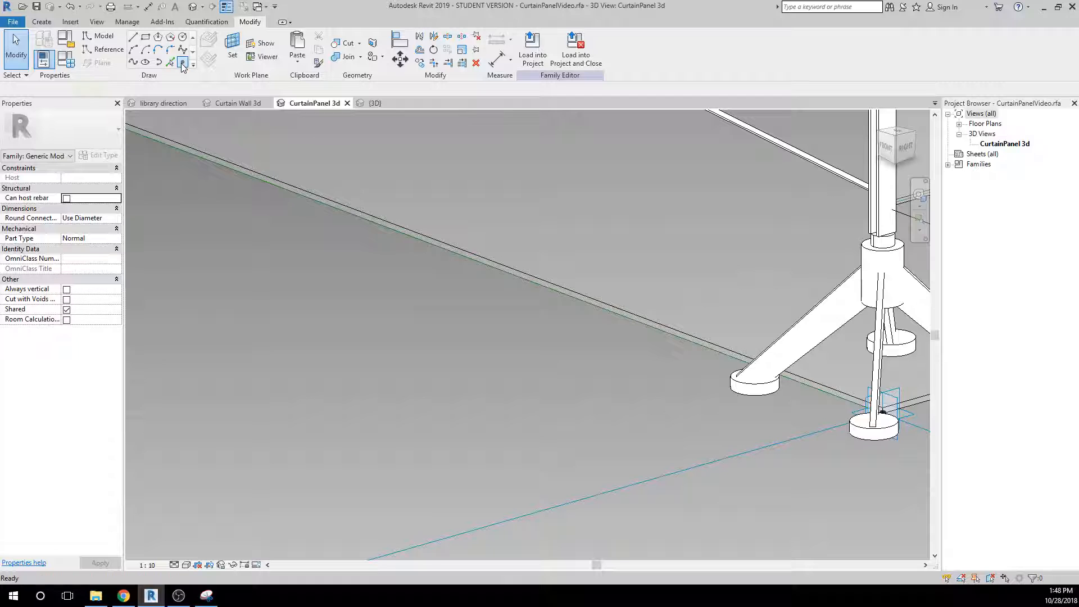
Place a reference point on the panel's lower front boundary line and set the work plane to that point's plane.
{"action": "left_click", "coordinate": [182, 63]}
{"action": "left_click", "coordinate": [276, 185]}
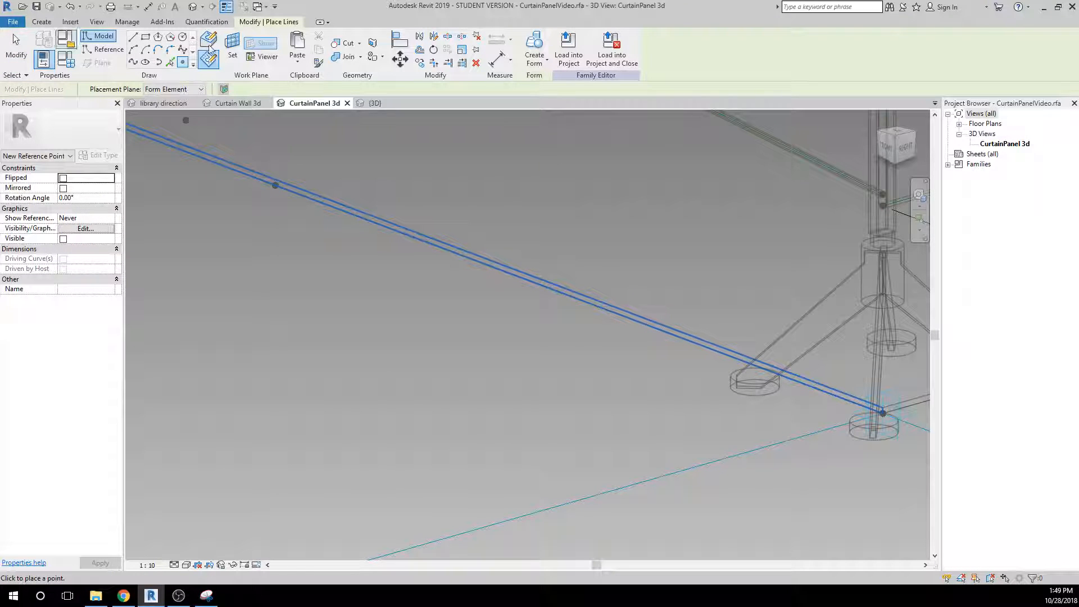
{"action": "key", "text": "Escape"}
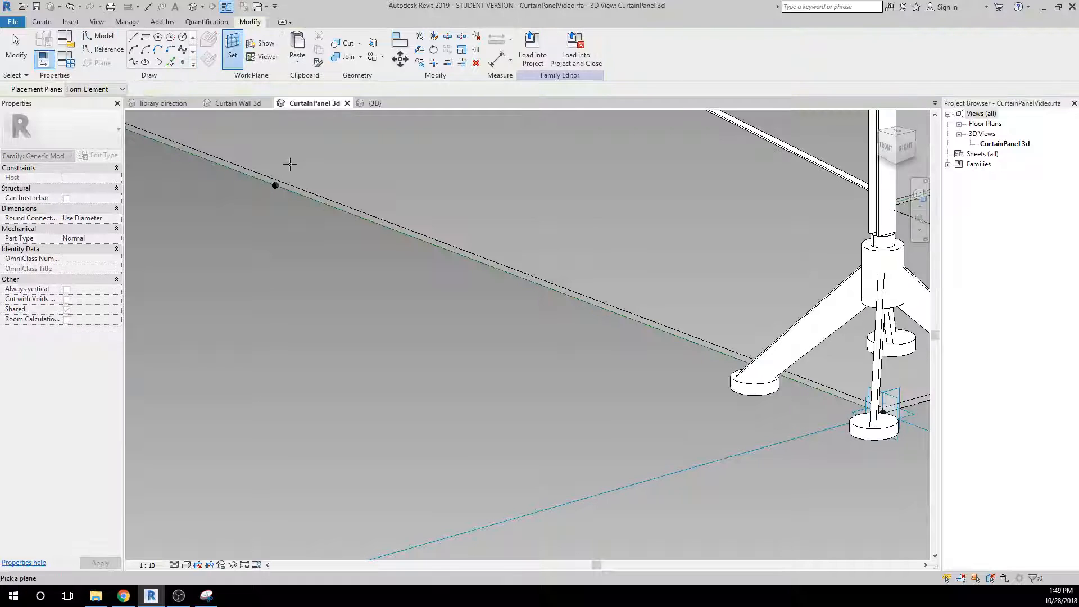
{"action": "left_click", "coordinate": [279, 184]}
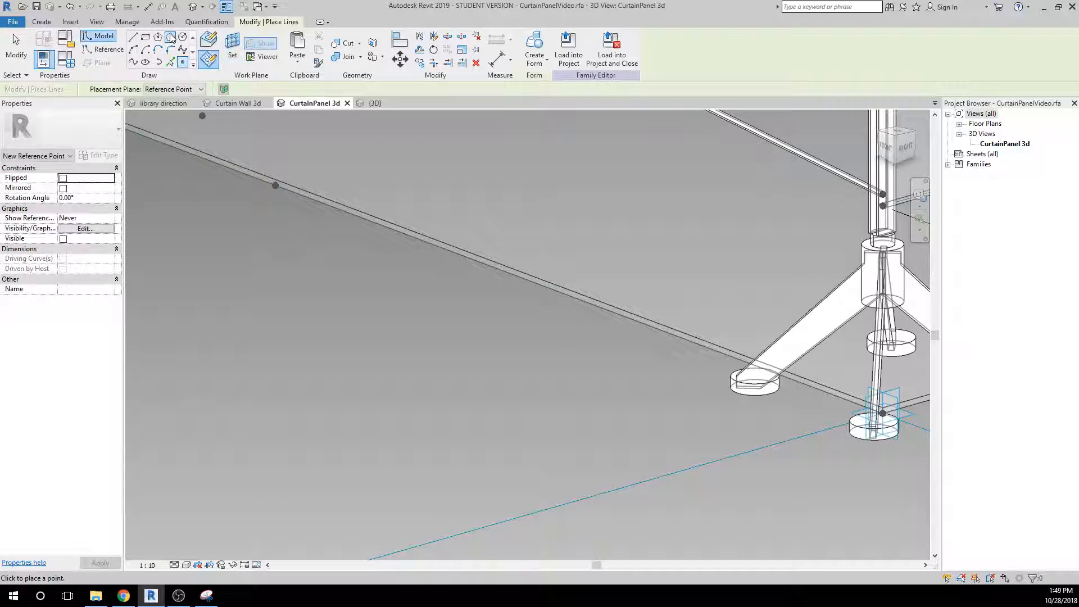
Draw a four-sided circumscribed polygon centred on the new reference point, with sides about 1 inch long.
{"action": "left_click", "coordinate": [171, 37]}
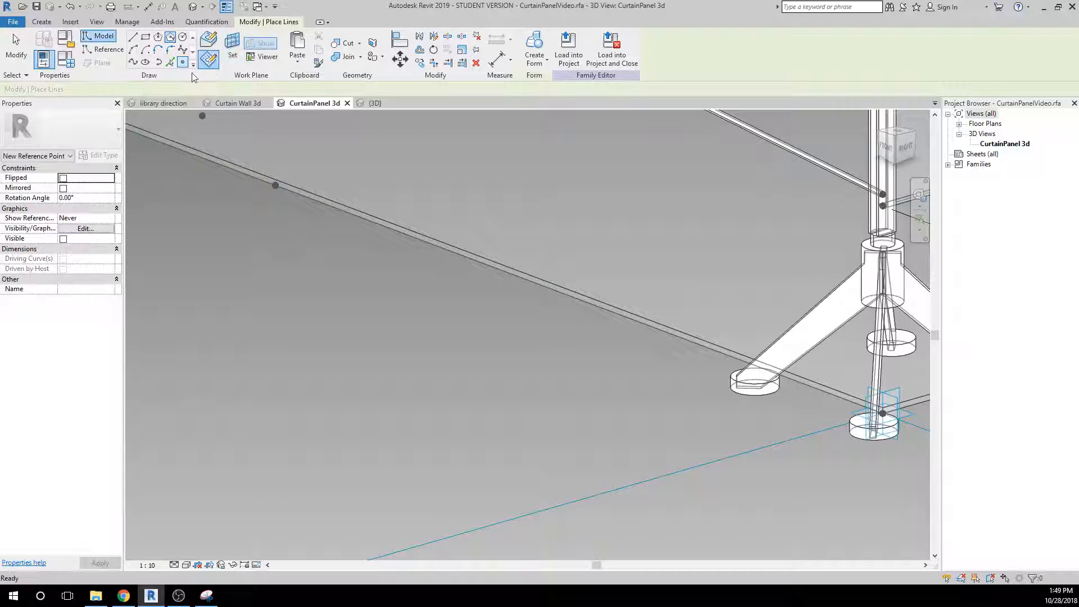
{"action": "left_click", "coordinate": [272, 196]}
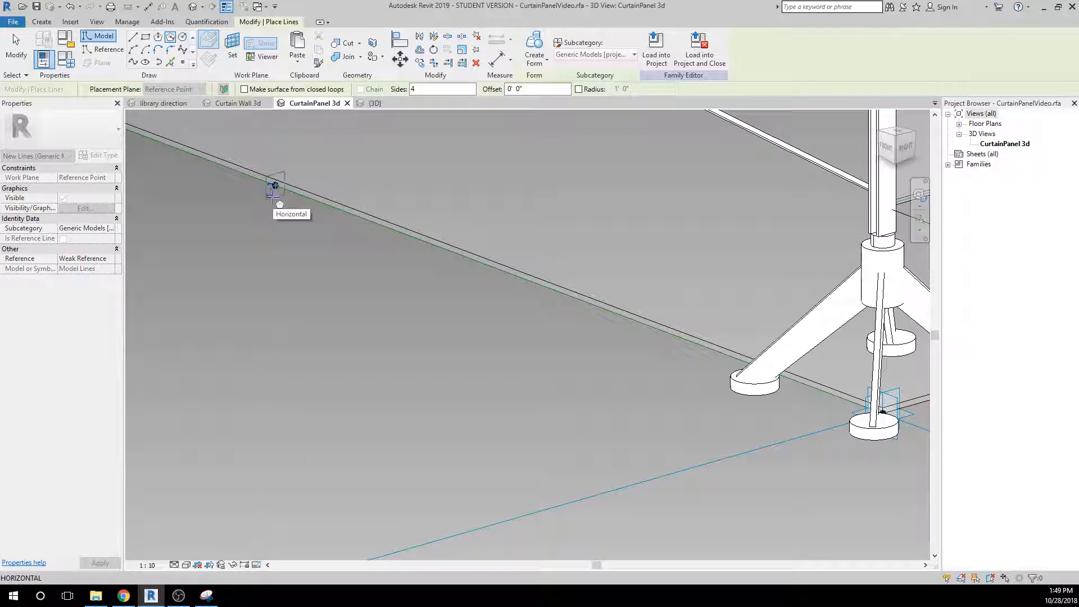
{"action": "scroll", "coordinate": [272, 197], "scroll_direction": "up", "scroll_amount": 2}
{"action": "middle_click_drag", "start_coordinate": [287, 215], "coordinate": [353, 396]}
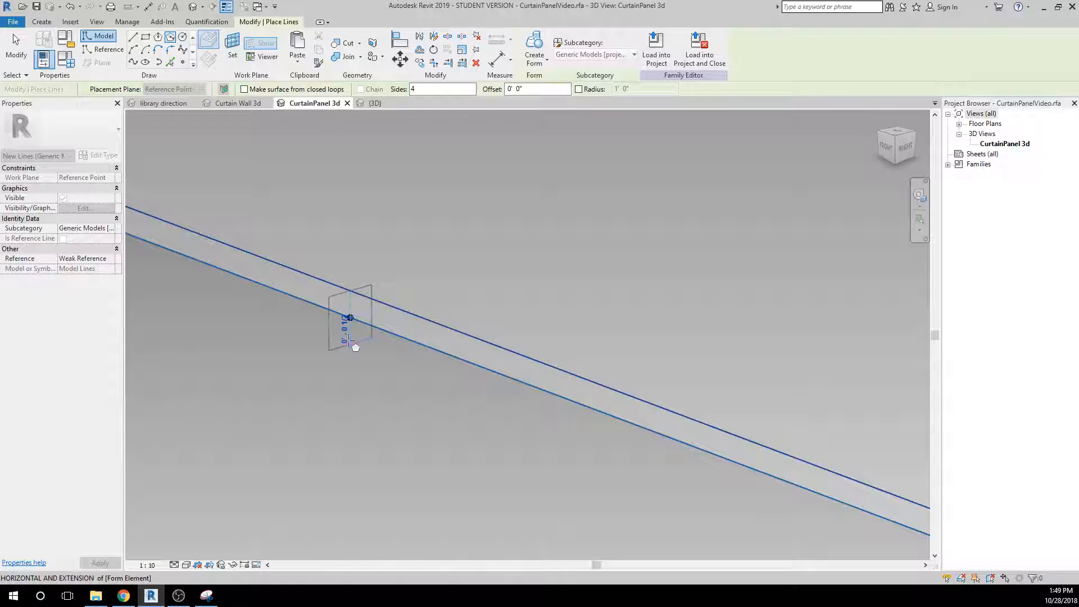
{"action": "left_click", "coordinate": [348, 341]}
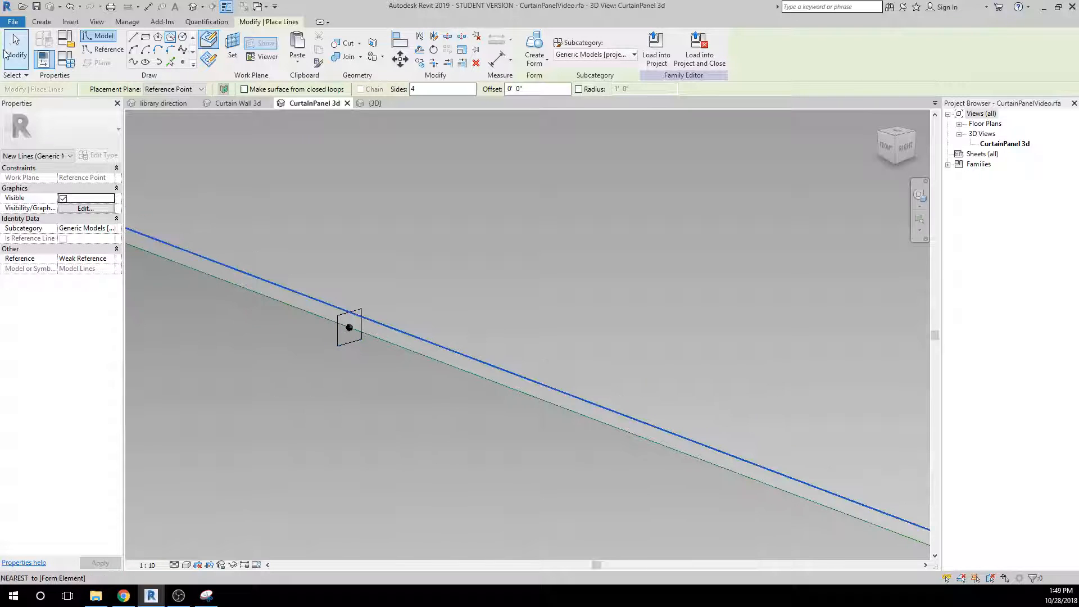
{"action": "left_click", "coordinate": [5, 54]}
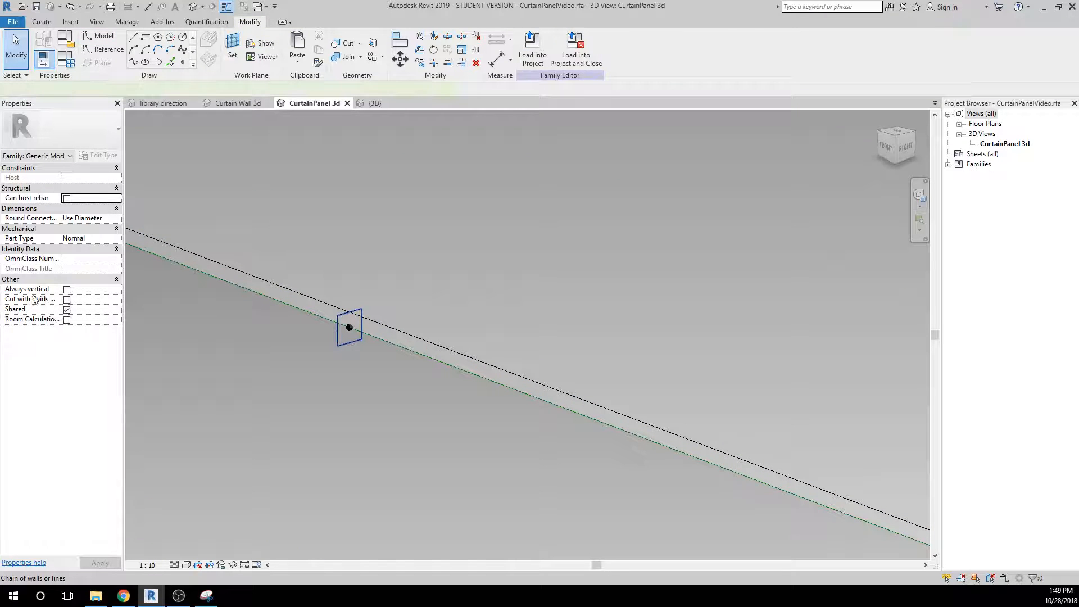
Create a form from the square profile along the panel's rectangular boundary reference lines to make a perimeter frame.
{"action": "left_click", "coordinate": [63, 259]}
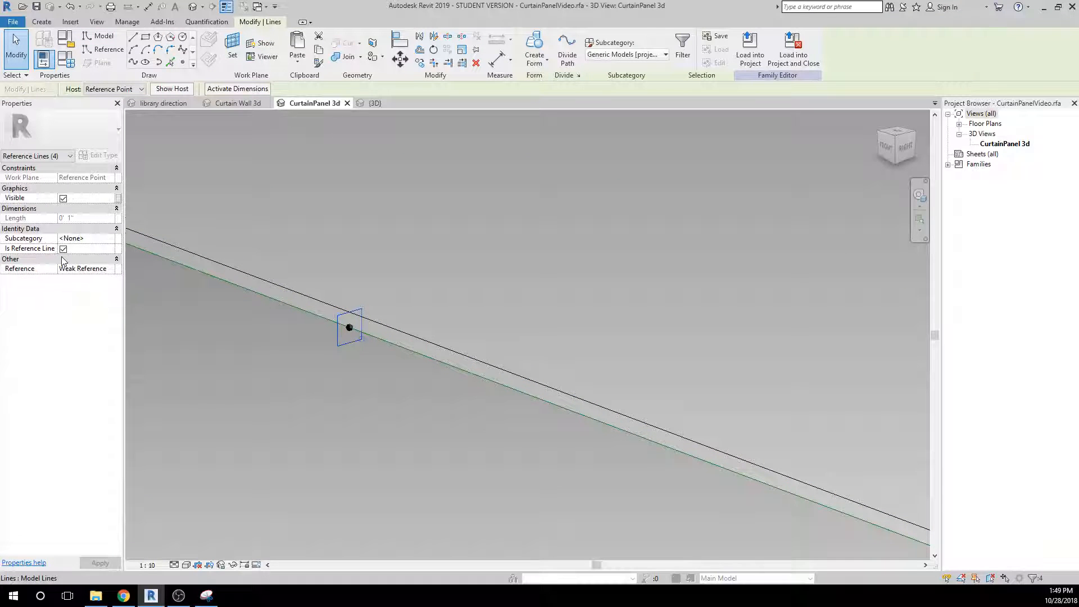
{"action": "left_click", "coordinate": [256, 290], "text": "ctrl"}
{"action": "scroll", "coordinate": [256, 290], "scroll_direction": "down", "scroll_amount": 5}
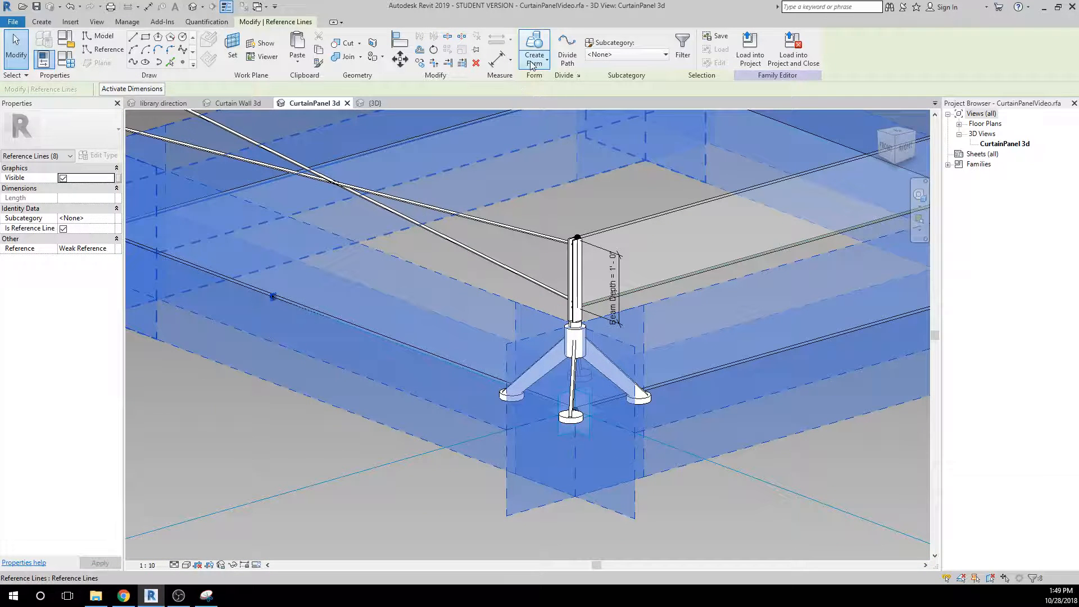
{"action": "left_click", "coordinate": [533, 66]}
{"action": "left_click", "coordinate": [528, 85]}
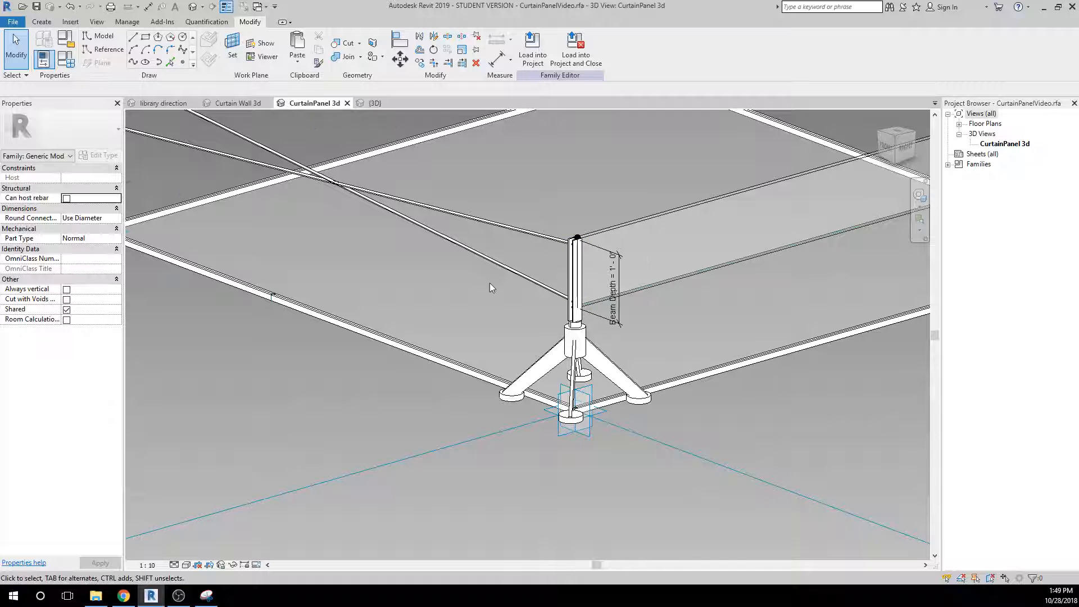
Save the panel family and load it into CurtainWallVideo.rfa, overwriting the existing version.
{"action": "scroll", "coordinate": [497, 284], "scroll_direction": "down", "scroll_amount": 3}
{"action": "middle_click_drag", "start_coordinate": [464, 255], "coordinate": [478, 342]}
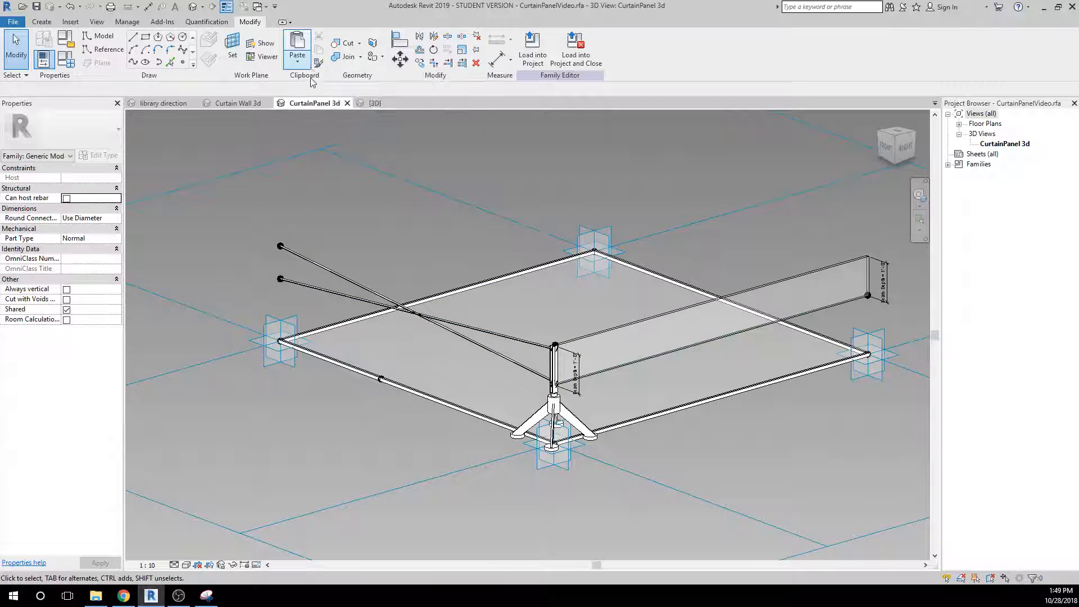
{"action": "scroll", "coordinate": [368, 380], "scroll_direction": "up", "scroll_amount": 2}
{"action": "scroll", "coordinate": [368, 379], "scroll_direction": "down", "scroll_amount": 2}
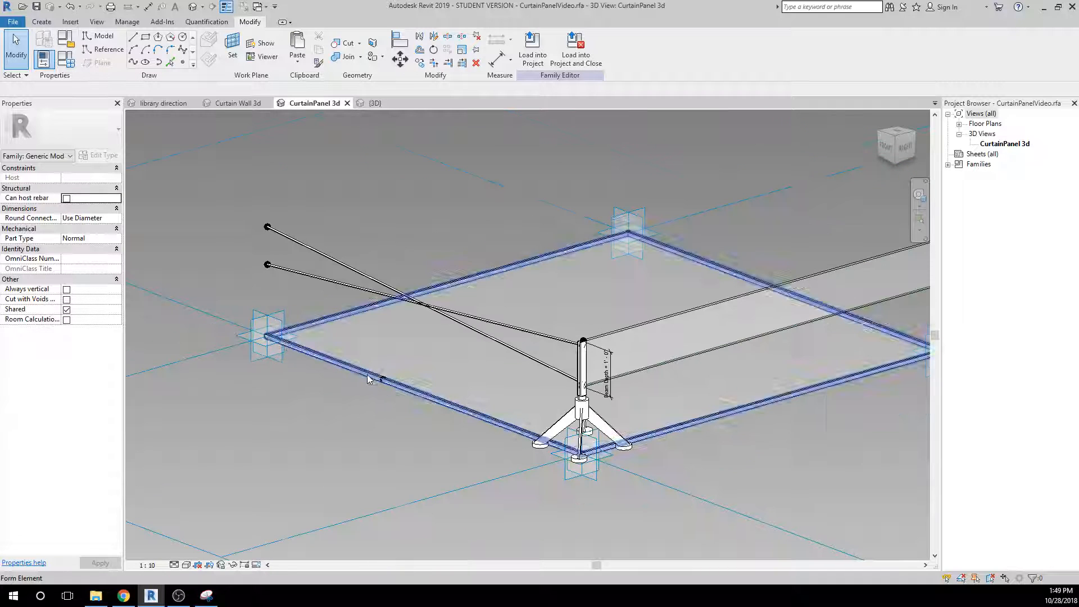
{"action": "left_click", "coordinate": [36, 6]}
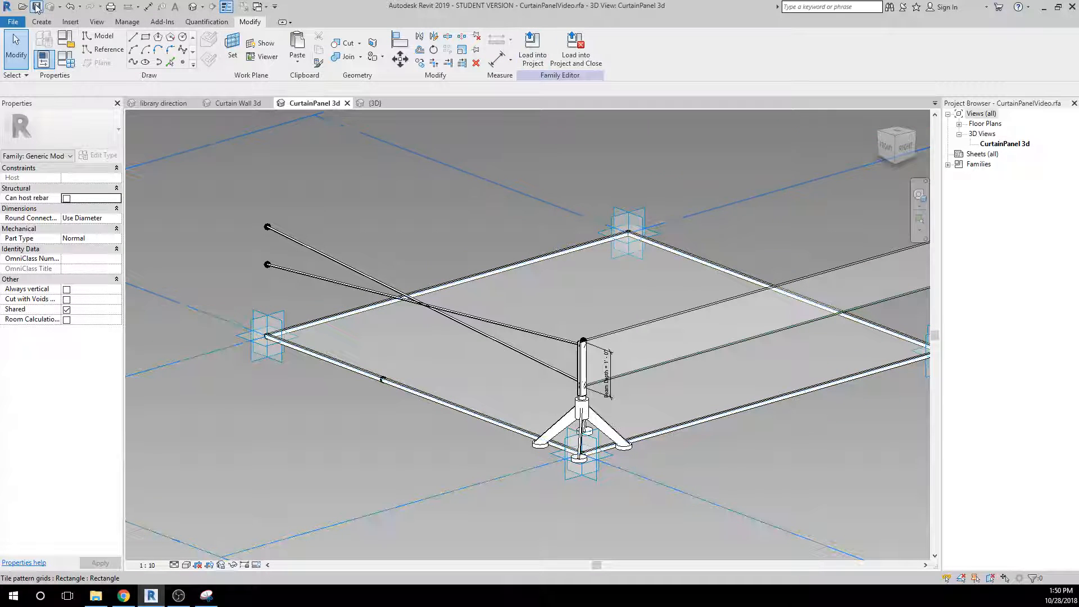
{"action": "left_click", "coordinate": [531, 63]}
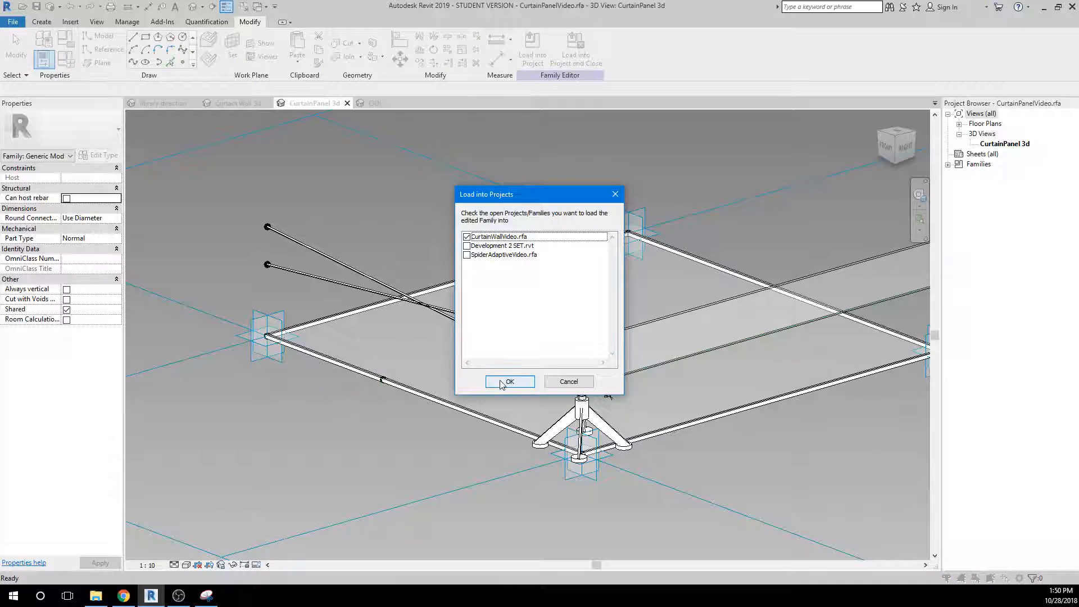
{"action": "left_click", "coordinate": [502, 383]}
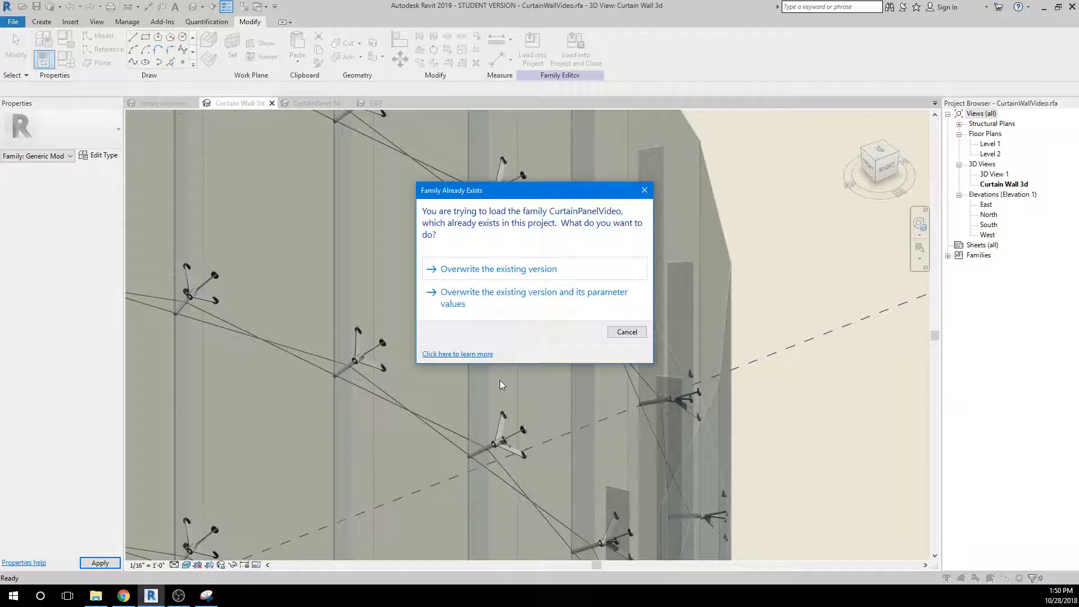
{"action": "left_click", "coordinate": [500, 270]}
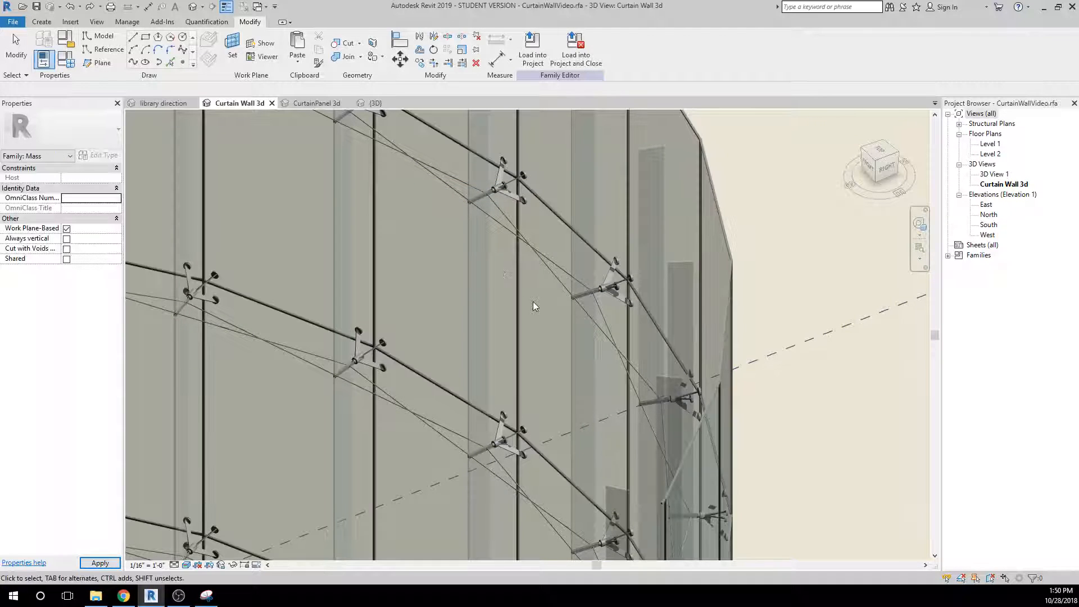
Examine the updated panels on the curtain wall from several angles, checking the perimeter frames, spider connectors, cables and the corner between surfaces.
{"action": "scroll", "coordinate": [568, 210], "scroll_direction": "up", "scroll_amount": 6}
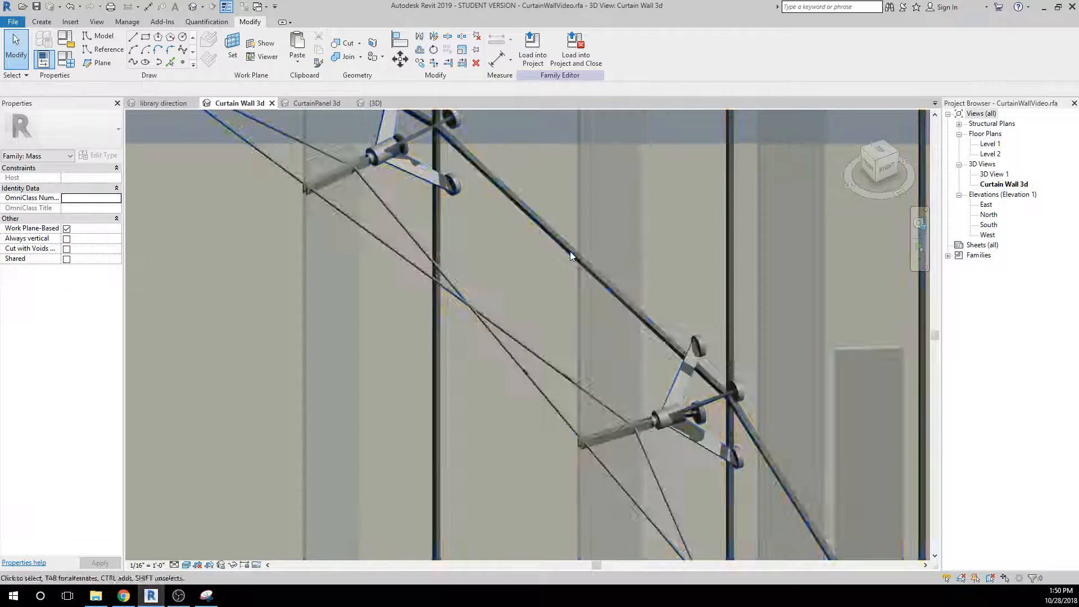
{"action": "scroll", "coordinate": [400, 407], "scroll_direction": "down", "scroll_amount": 4}
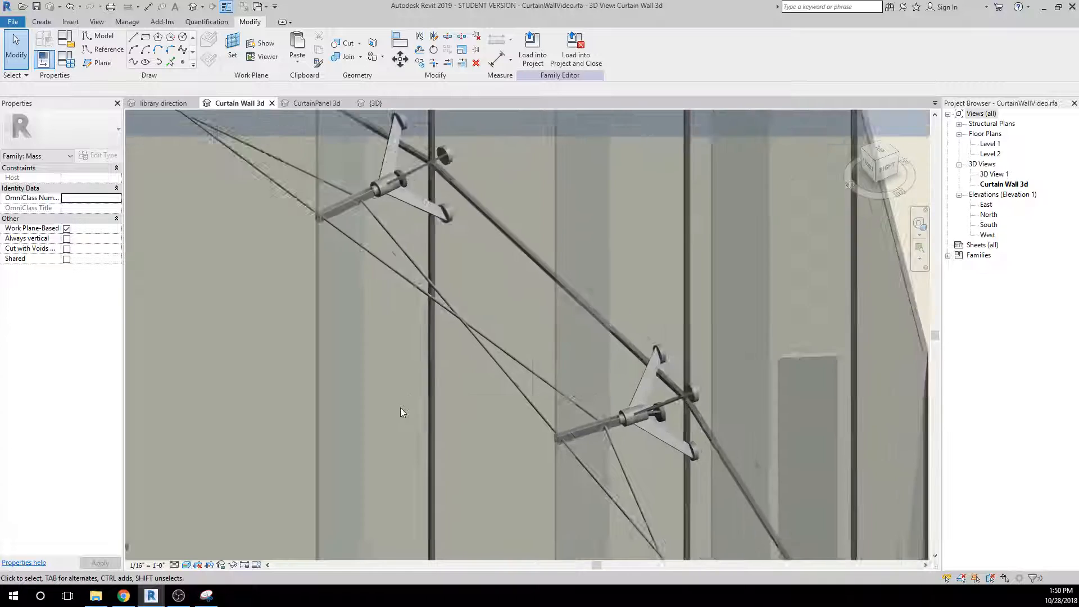
{"action": "middle_click_drag", "start_coordinate": [542, 426], "coordinate": [347, 408], "text": "shift"}
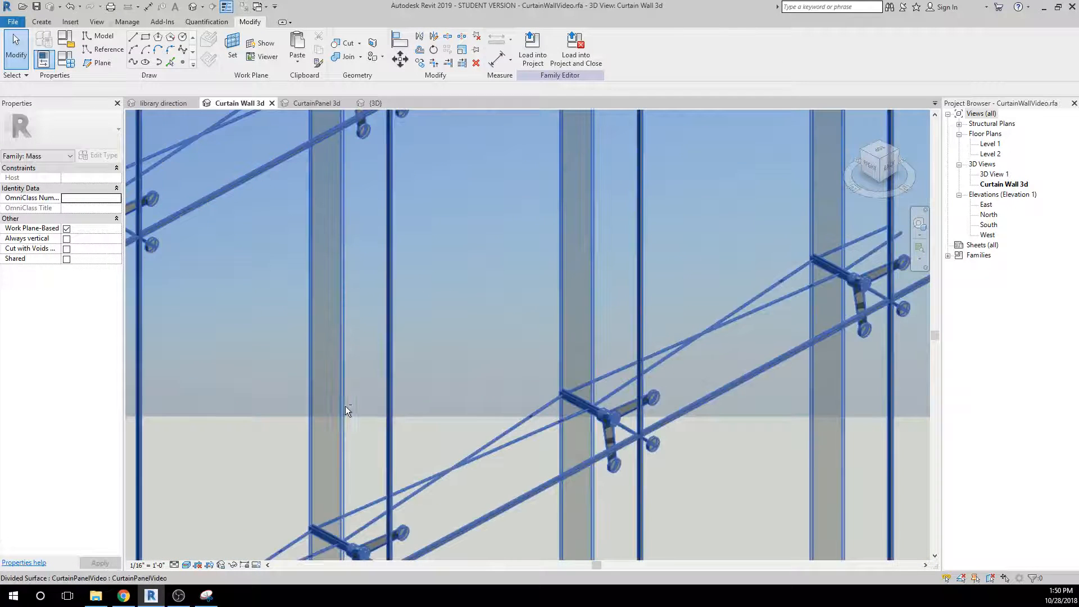
{"action": "scroll", "coordinate": [618, 482], "scroll_direction": "up", "scroll_amount": 3}
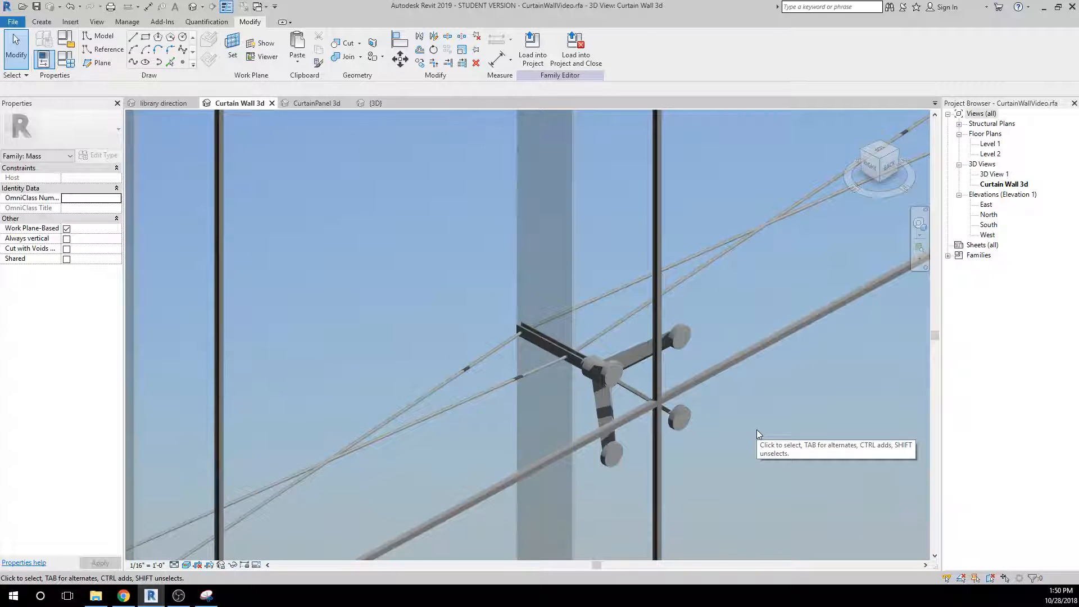
{"action": "scroll", "coordinate": [727, 430], "scroll_direction": "down", "scroll_amount": 5}
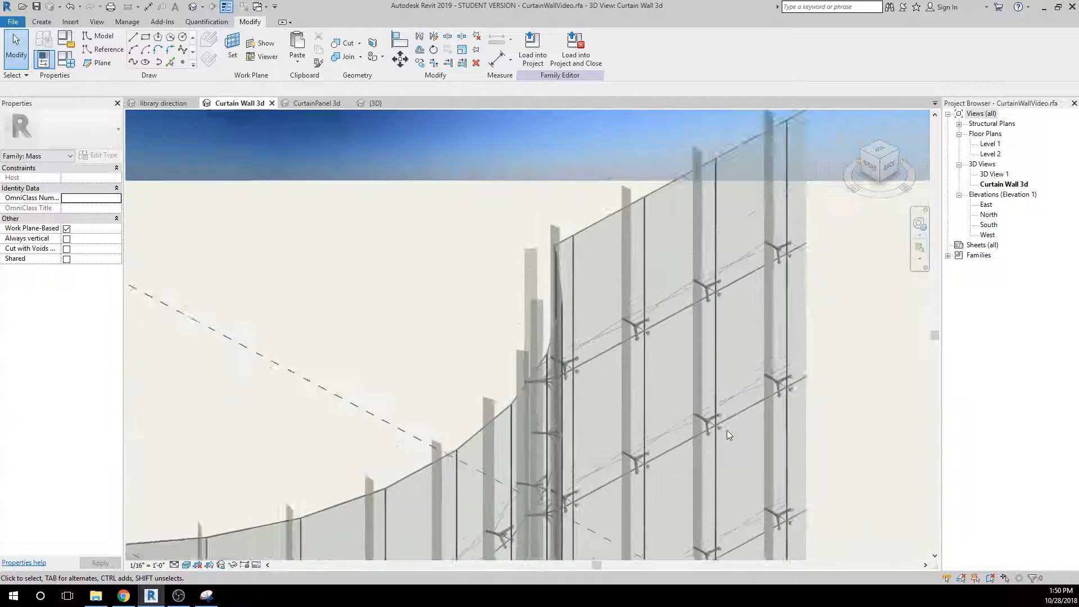
{"action": "scroll", "coordinate": [727, 431], "scroll_direction": "down", "scroll_amount": 4}
{"action": "scroll", "coordinate": [596, 381], "scroll_direction": "up", "scroll_amount": 3}
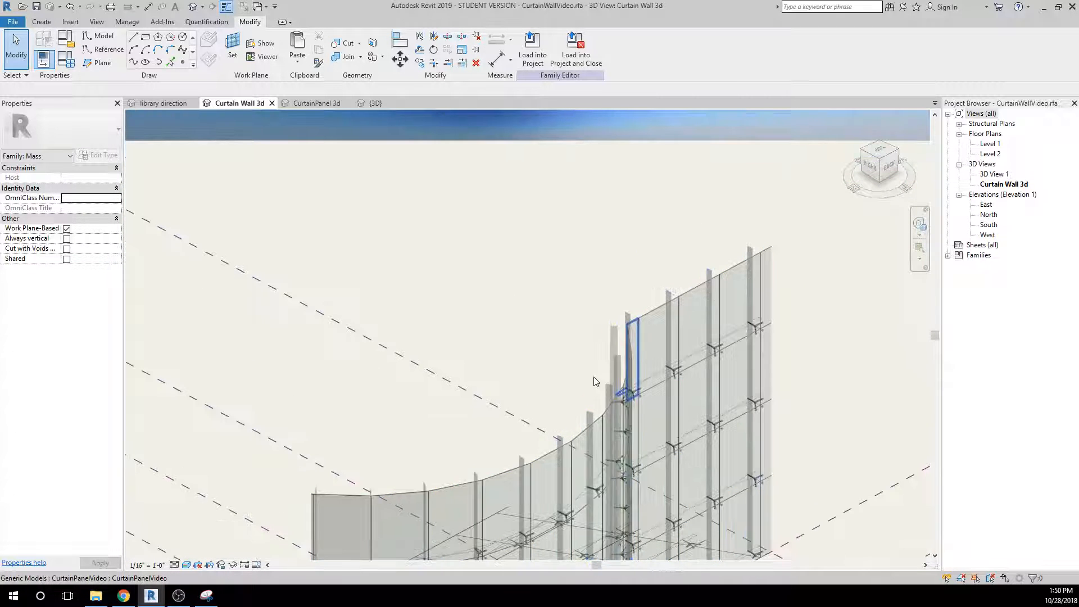
{"action": "middle_click_drag", "start_coordinate": [596, 381], "coordinate": [741, 363], "text": "shift"}
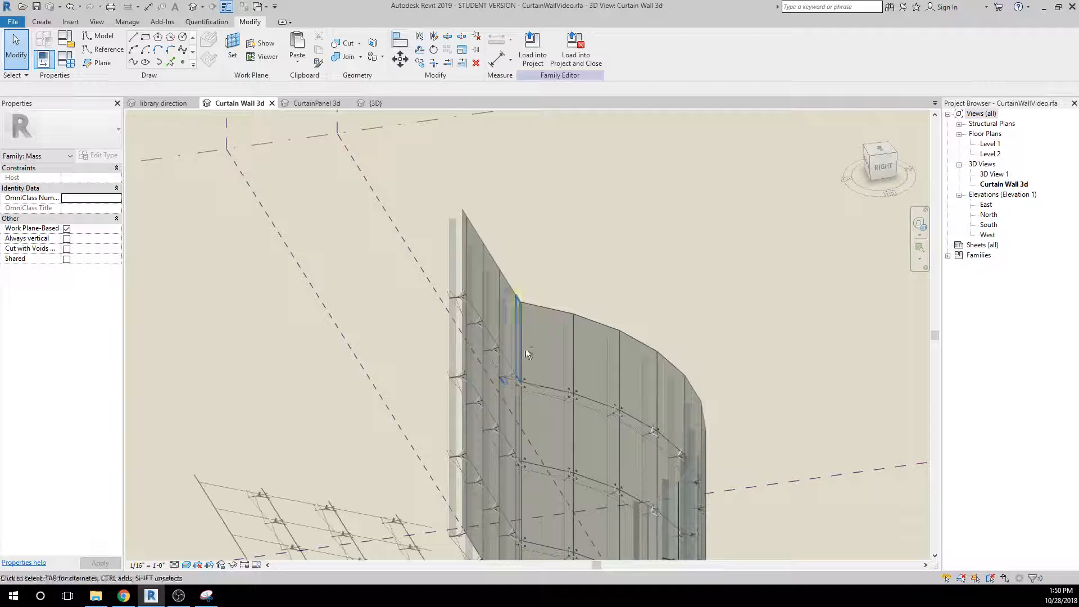
{"action": "scroll", "coordinate": [506, 343], "scroll_direction": "up", "scroll_amount": 4}
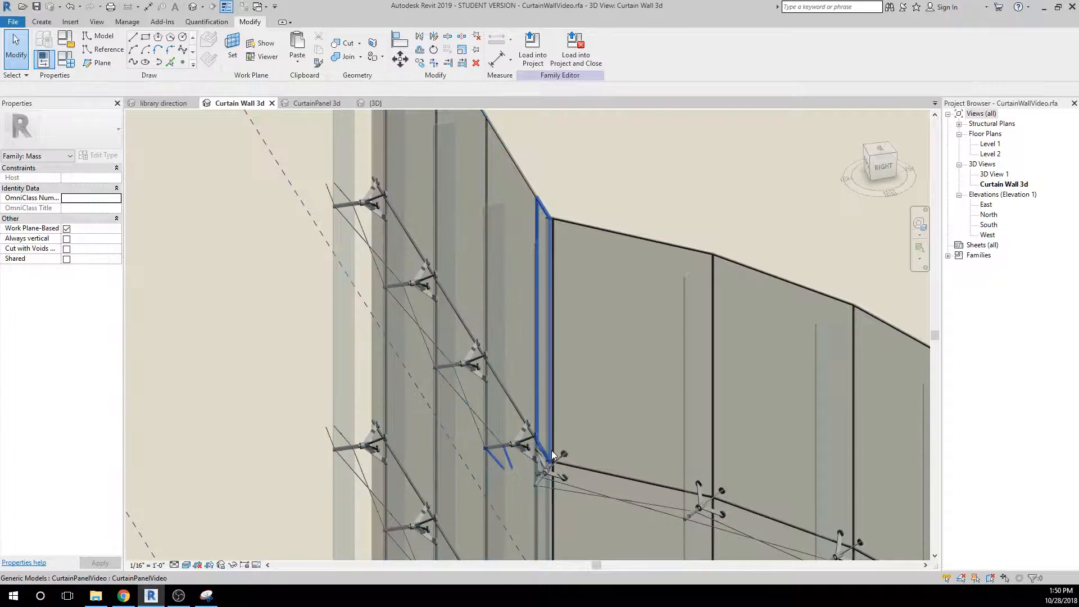
{"action": "scroll", "coordinate": [552, 454], "scroll_direction": "down", "scroll_amount": 6}
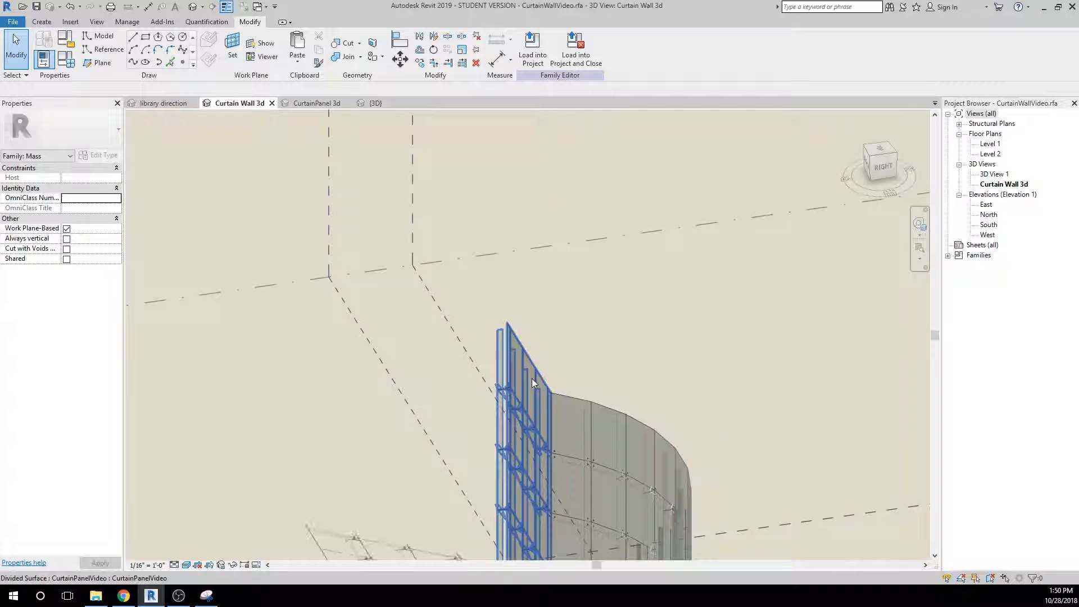
Delete the flat and curved divided surfaces together with the mass forms beneath them.
{"action": "left_click", "coordinate": [527, 376]}
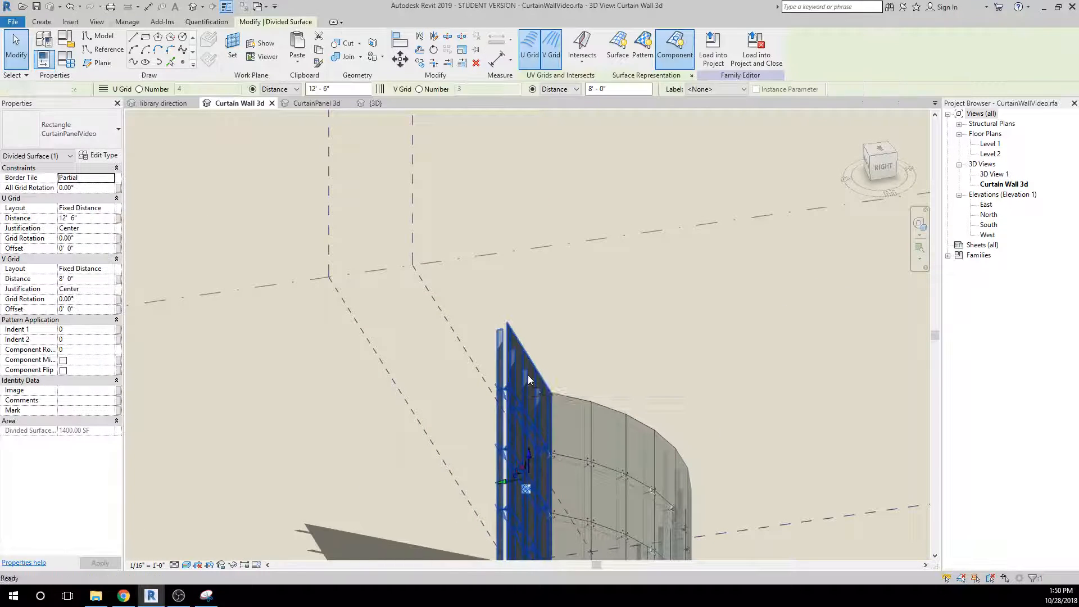
{"action": "key", "text": "Escape"}
{"action": "left_click", "coordinate": [569, 403]}
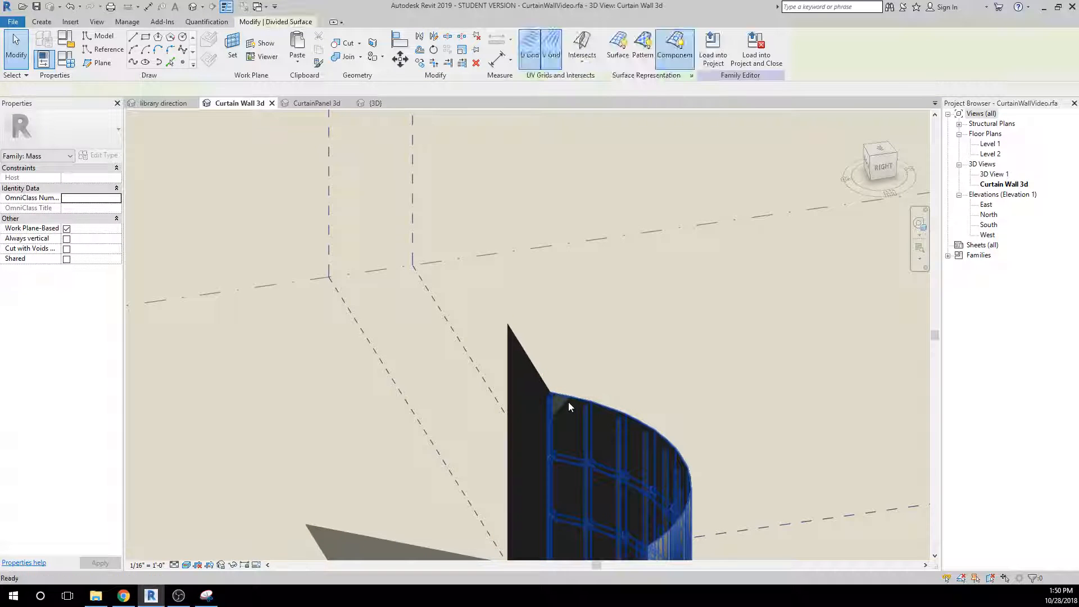
{"action": "key", "text": "Escape"}
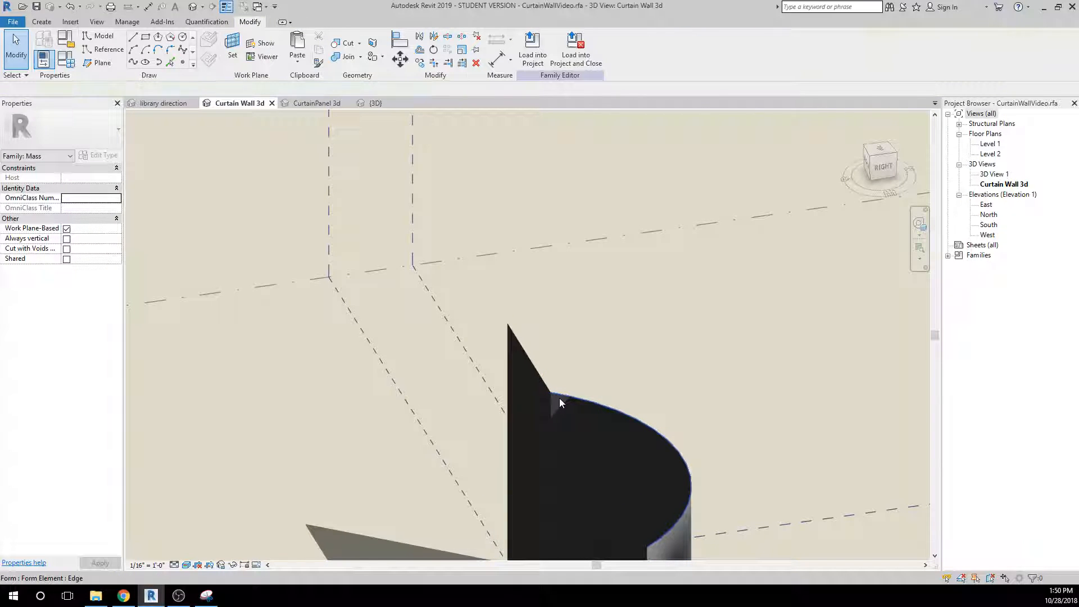
{"action": "left_click", "coordinate": [558, 393]}
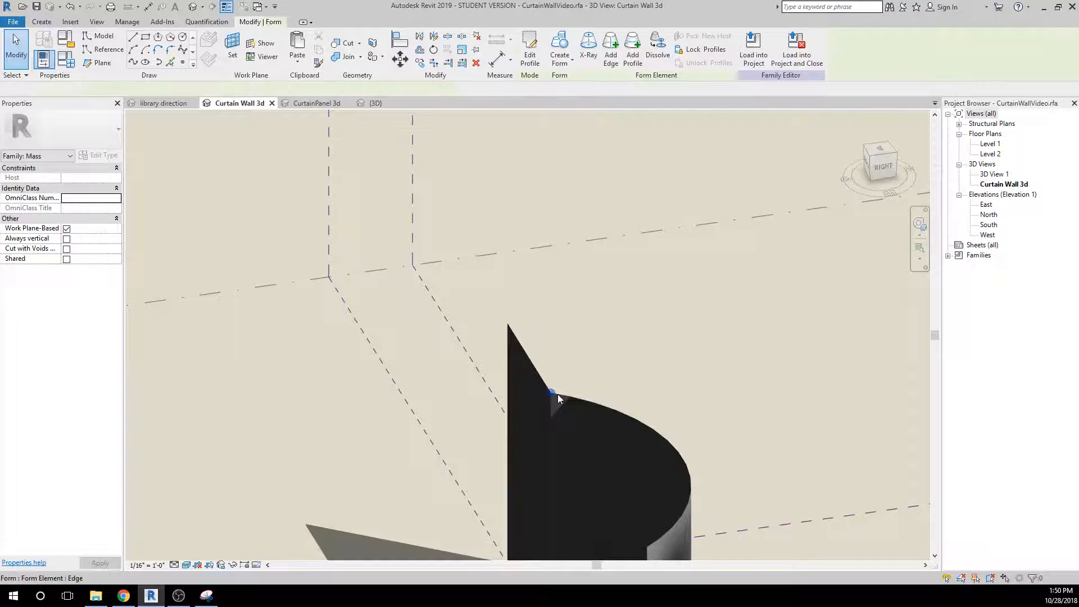
{"action": "key", "text": "Delete"}
{"action": "left_click", "coordinate": [544, 390]}
{"action": "key", "text": "Delete"}
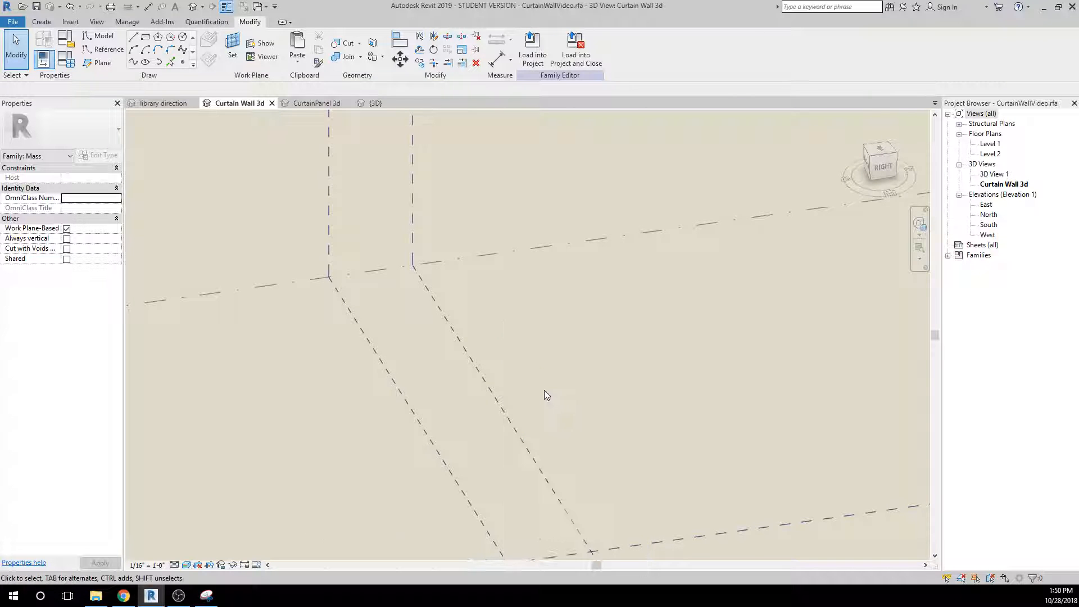
On the Level 1 plan, draw a four-control-point spline across the horizontal reference planes, from the first to the last vertical reference plane.
{"action": "scroll", "coordinate": [550, 392], "scroll_direction": "down", "scroll_amount": 3}
{"action": "scroll", "coordinate": [557, 393], "scroll_direction": "down", "scroll_amount": 2}
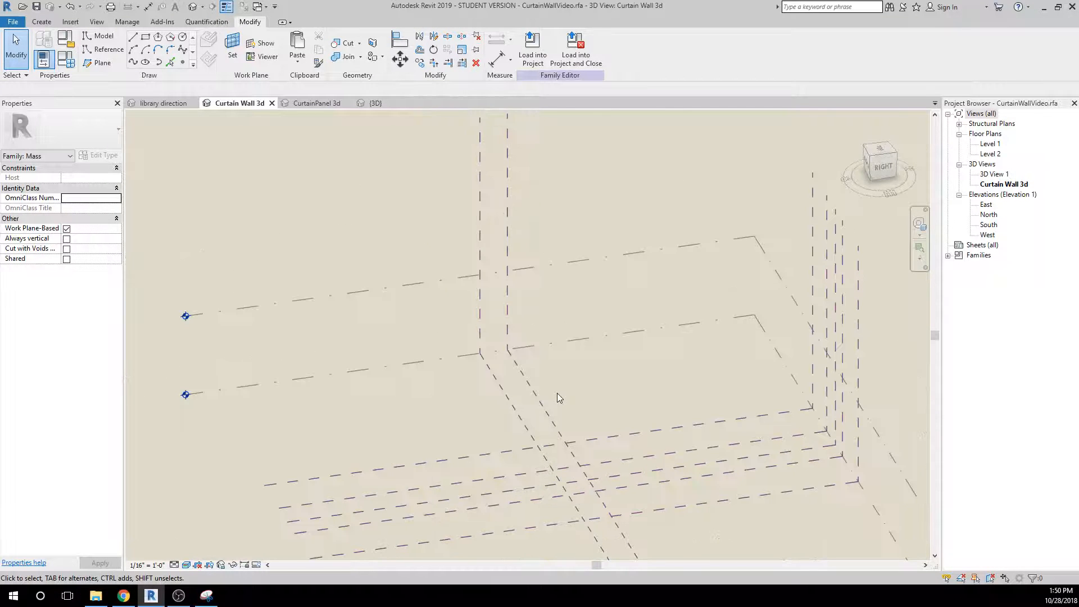
{"action": "double_click", "coordinate": [985, 145]}
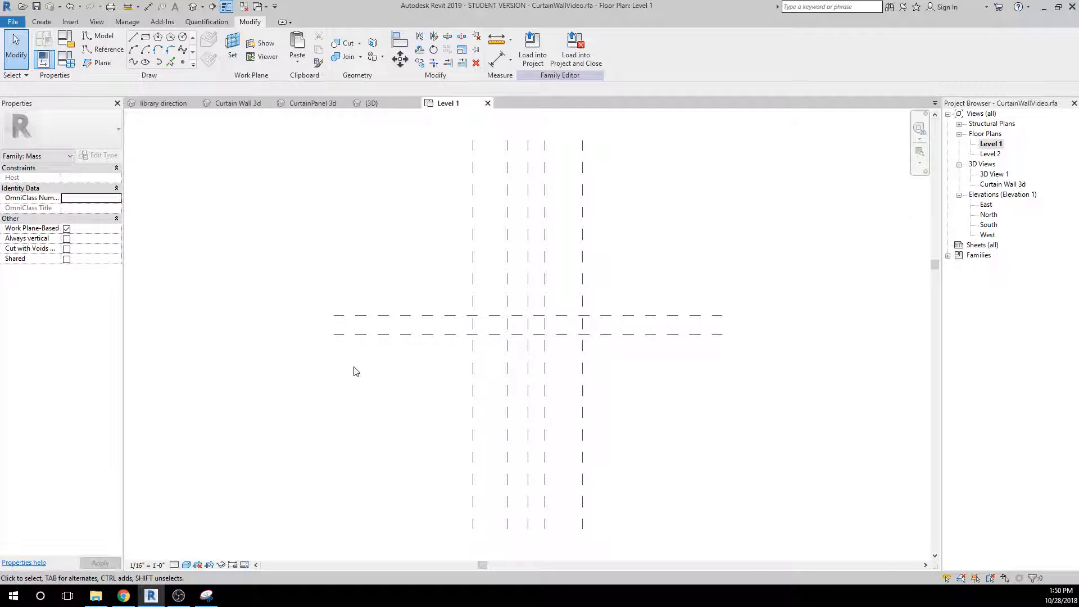
{"action": "scroll", "coordinate": [522, 364], "scroll_direction": "up", "scroll_amount": 2}
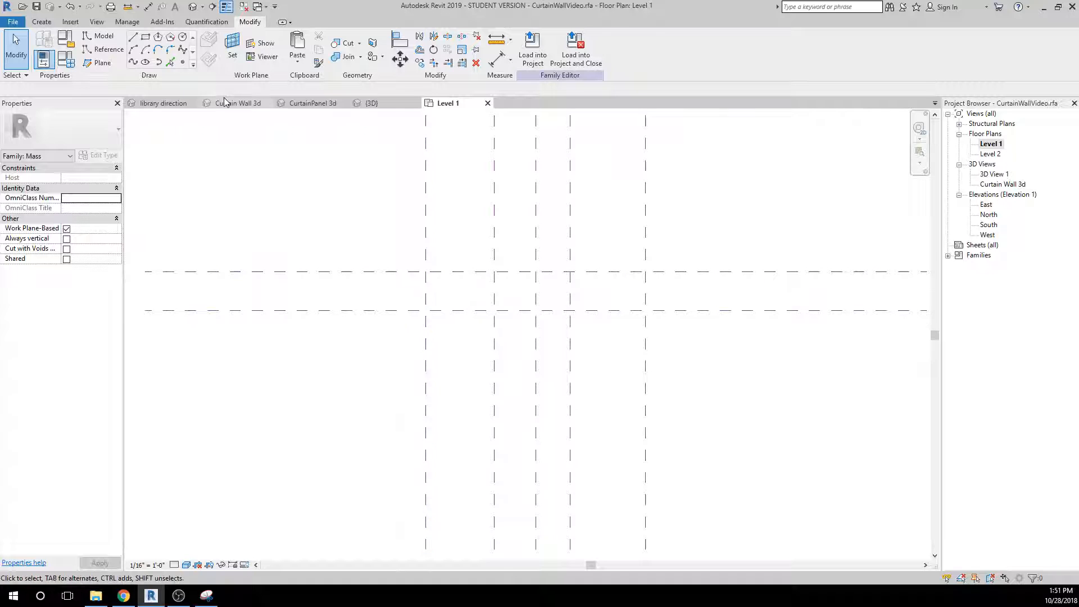
{"action": "left_click", "coordinate": [132, 63]}
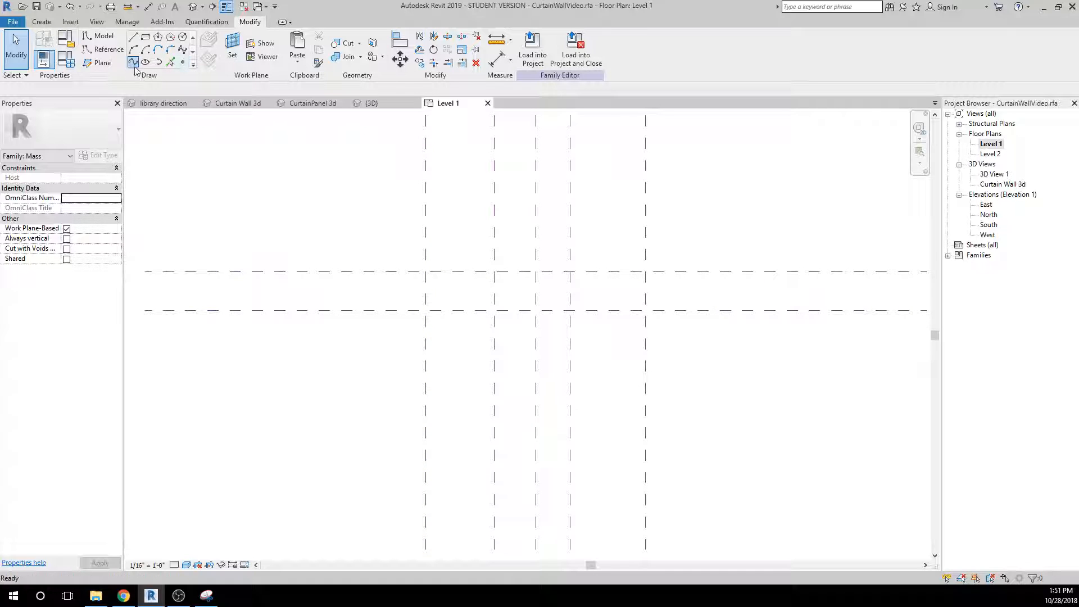
{"action": "left_click", "coordinate": [484, 268]}
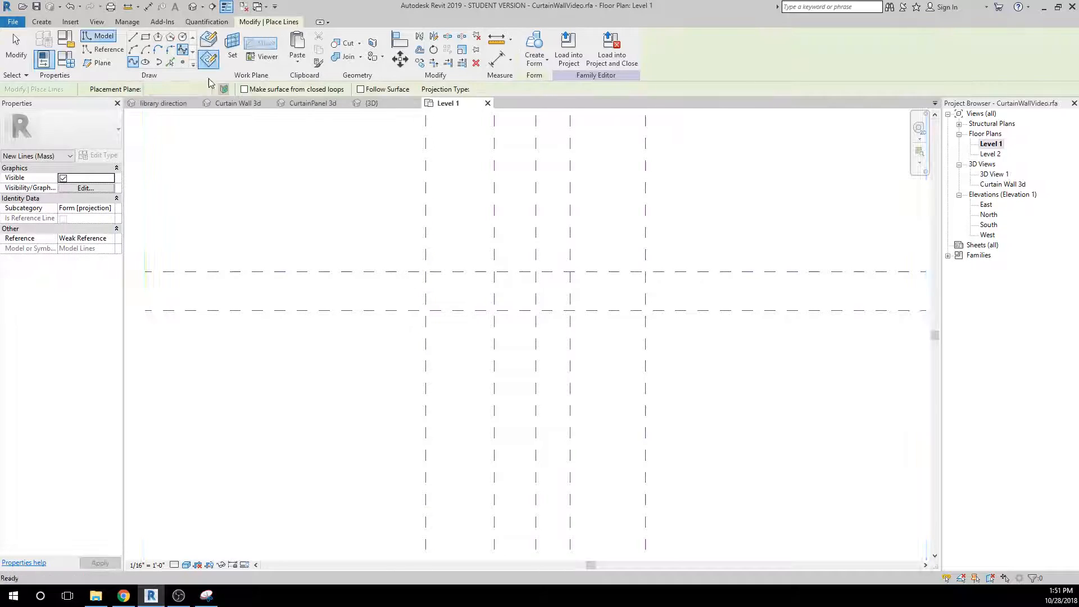
{"action": "left_click", "coordinate": [427, 290]}
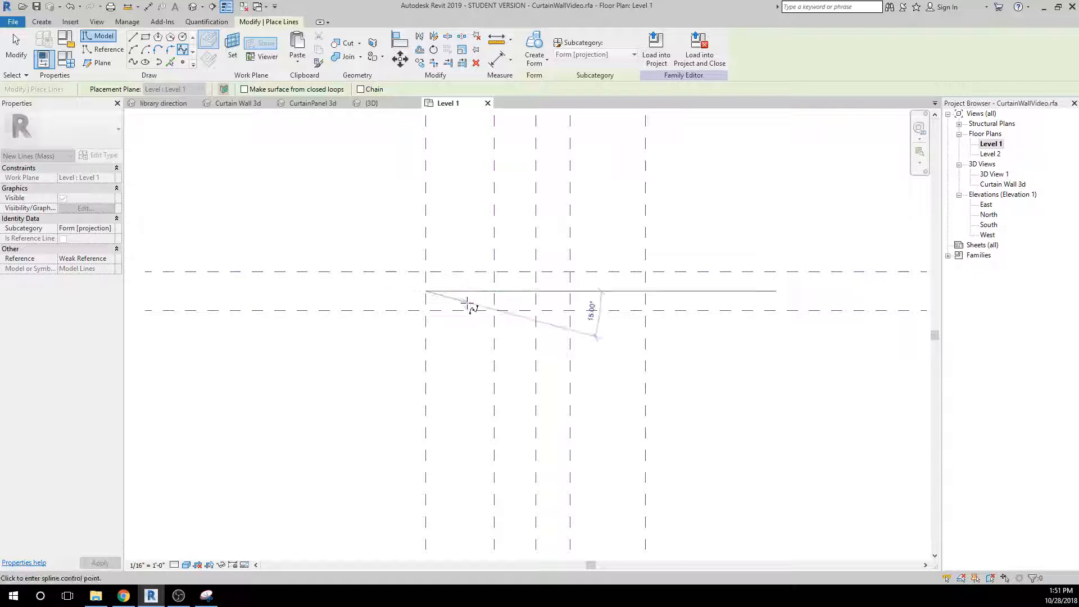
{"action": "left_click", "coordinate": [468, 309]}
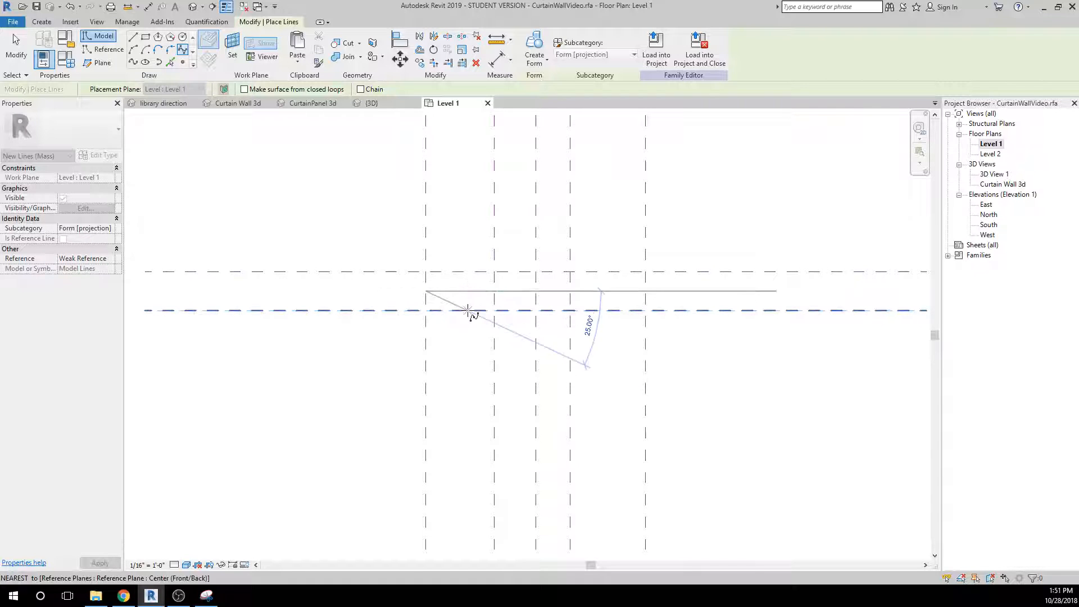
{"action": "left_click", "coordinate": [570, 272]}
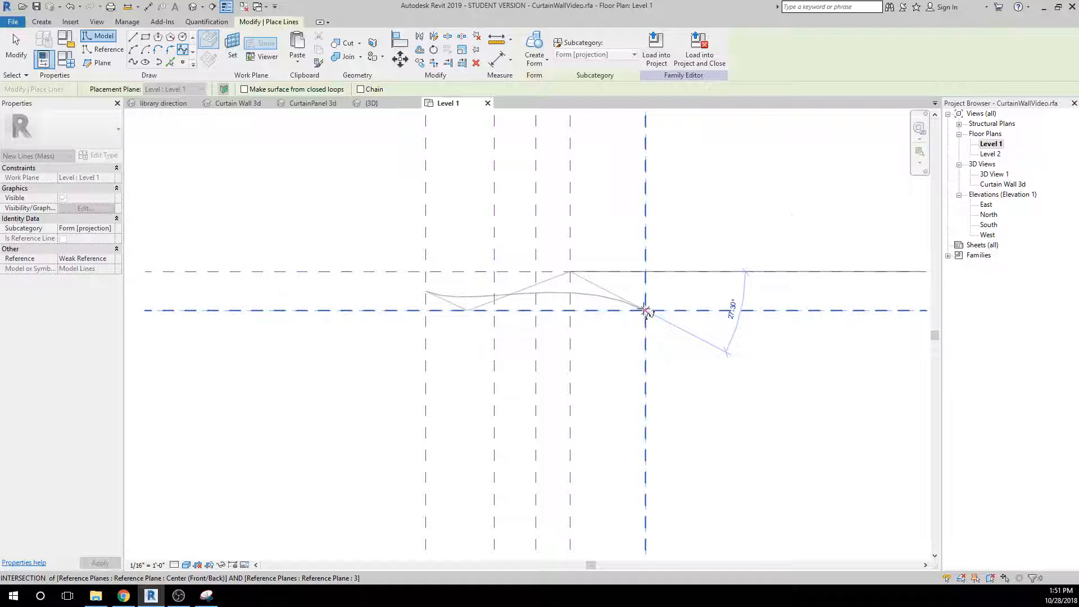
{"action": "left_click", "coordinate": [645, 311]}
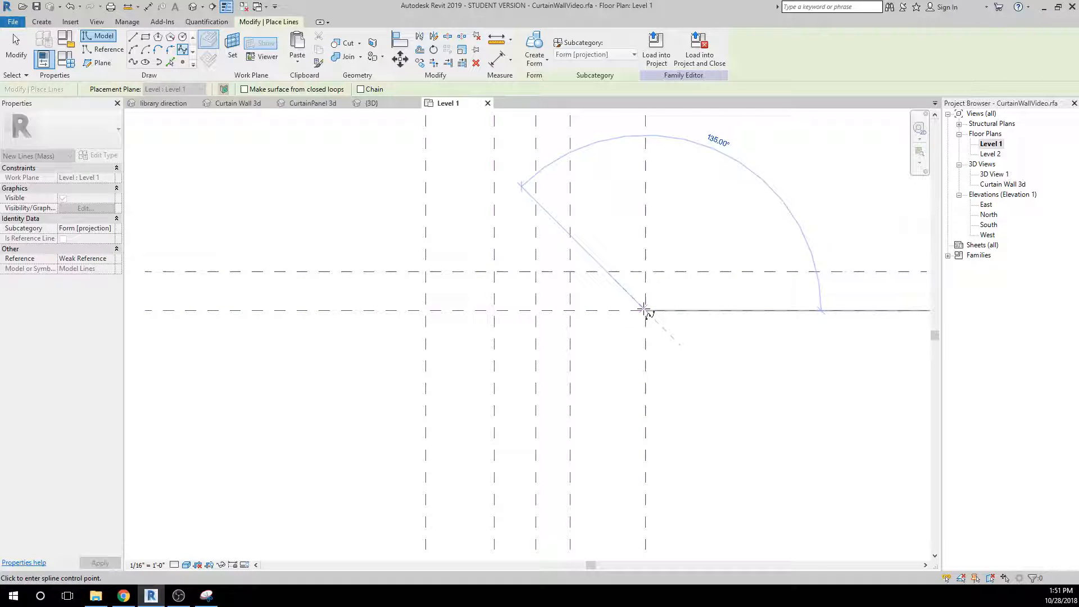
{"action": "key", "text": "Escape"}
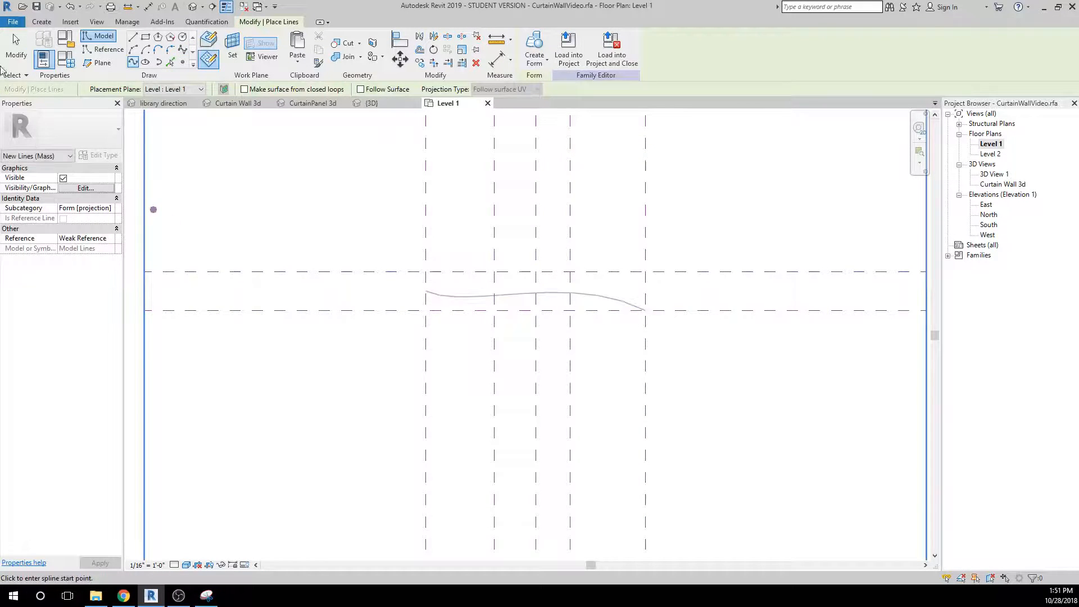
Reshape the spline by moving its two middle control points outward into a deeper S-curve about 99' 9" long, within the horizontal reference planes.
{"action": "left_click", "coordinate": [16, 48]}
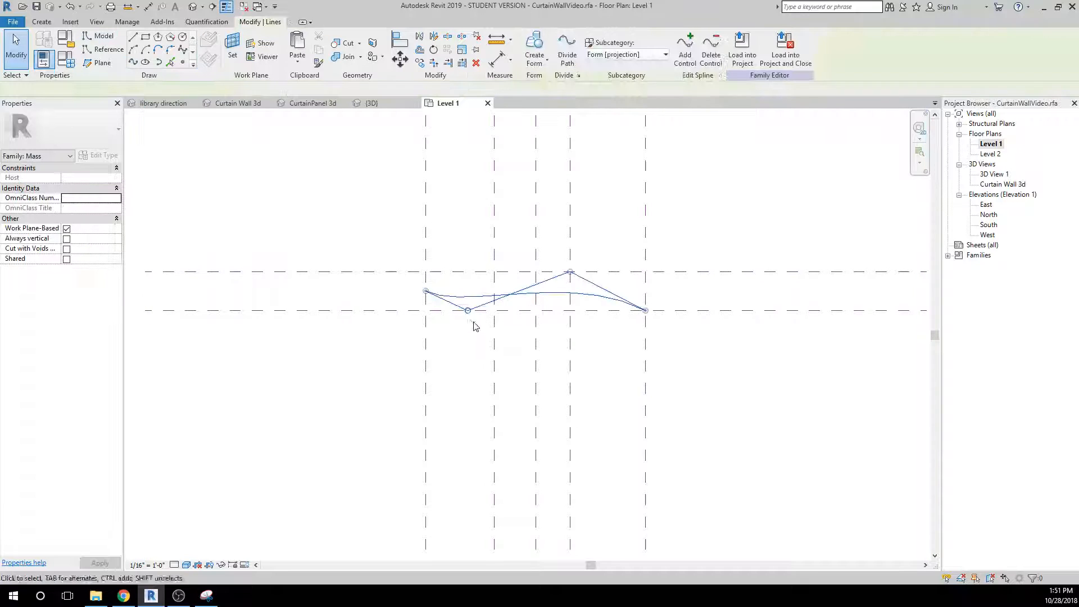
{"action": "left_click_drag", "start_coordinate": [468, 311], "coordinate": [471, 335]}
{"action": "left_click_drag", "start_coordinate": [570, 272], "coordinate": [570, 225]}
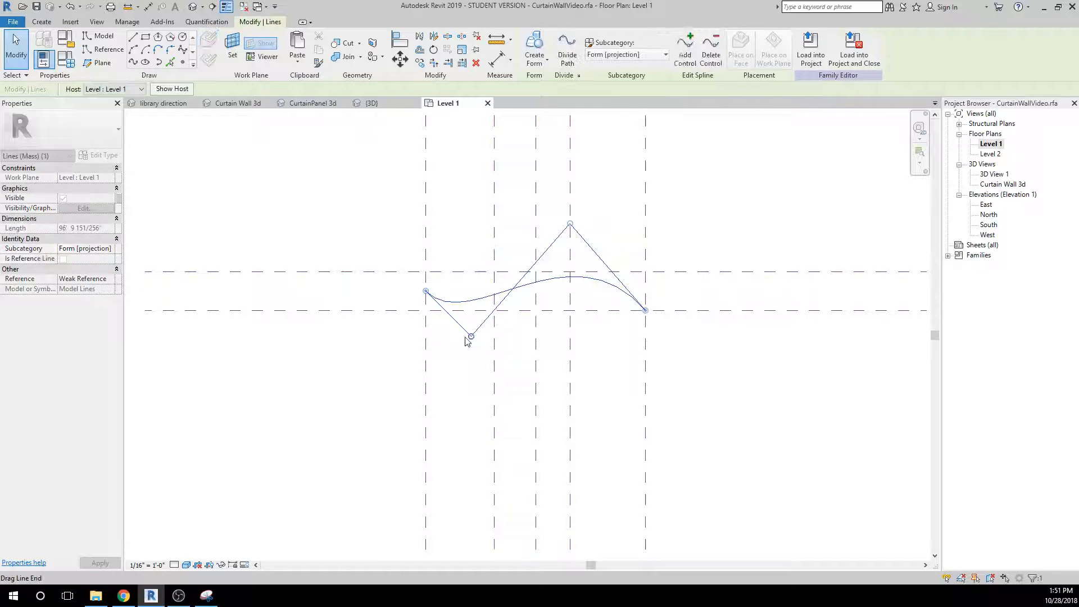
{"action": "left_click_drag", "start_coordinate": [471, 335], "coordinate": [479, 355]}
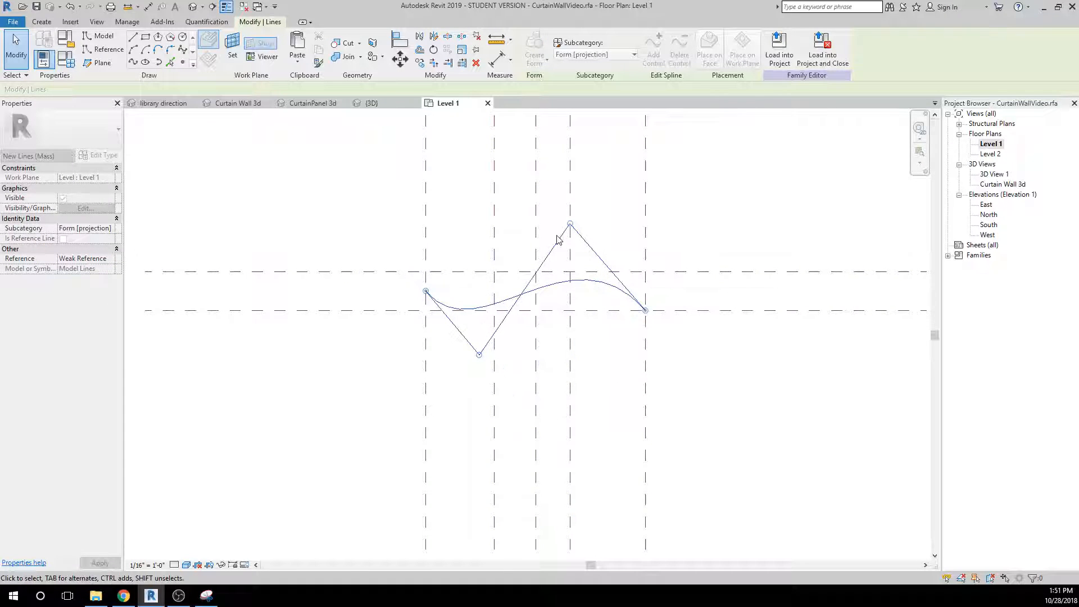
{"action": "left_click_drag", "start_coordinate": [568, 226], "coordinate": [527, 208]}
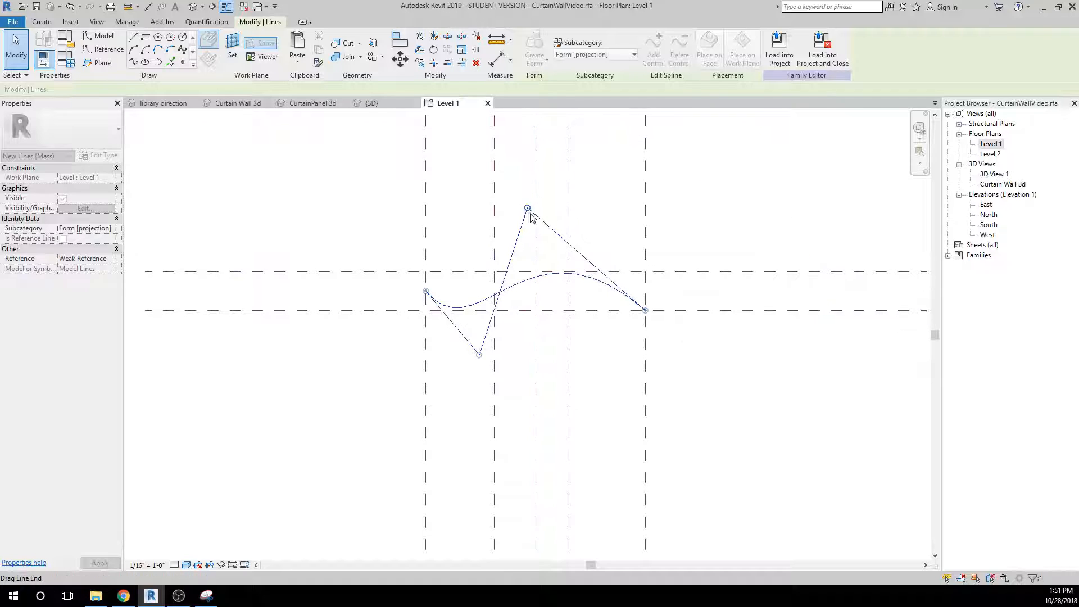
{"action": "left_click_drag", "start_coordinate": [479, 356], "coordinate": [494, 358]}
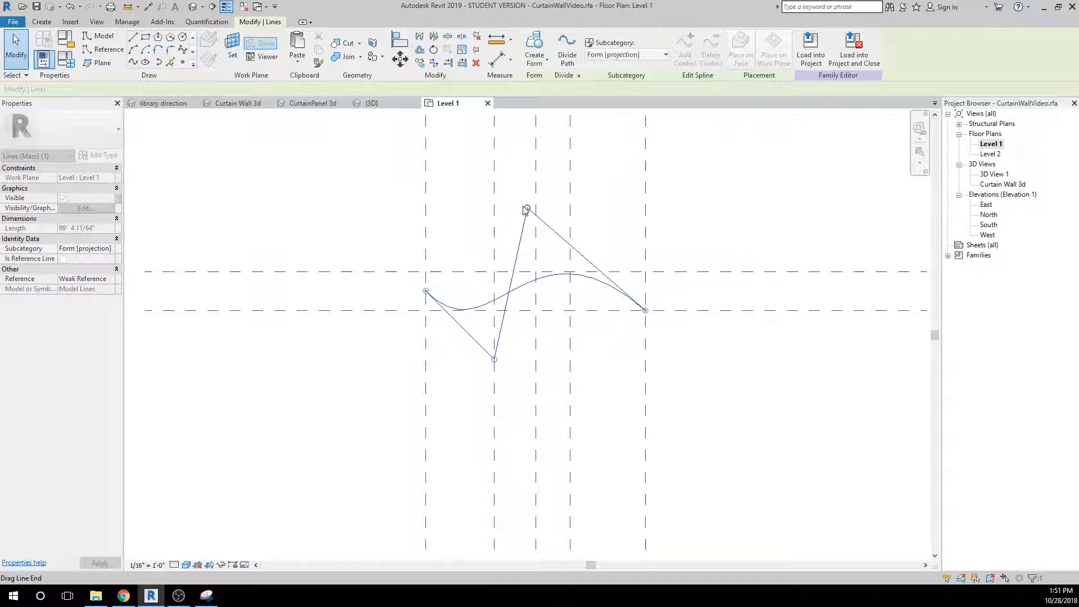
{"action": "left_click_drag", "start_coordinate": [528, 208], "coordinate": [523, 203]}
Create a vertical surface form from the S-shaped spline.
{"action": "left_click", "coordinate": [316, 240]}
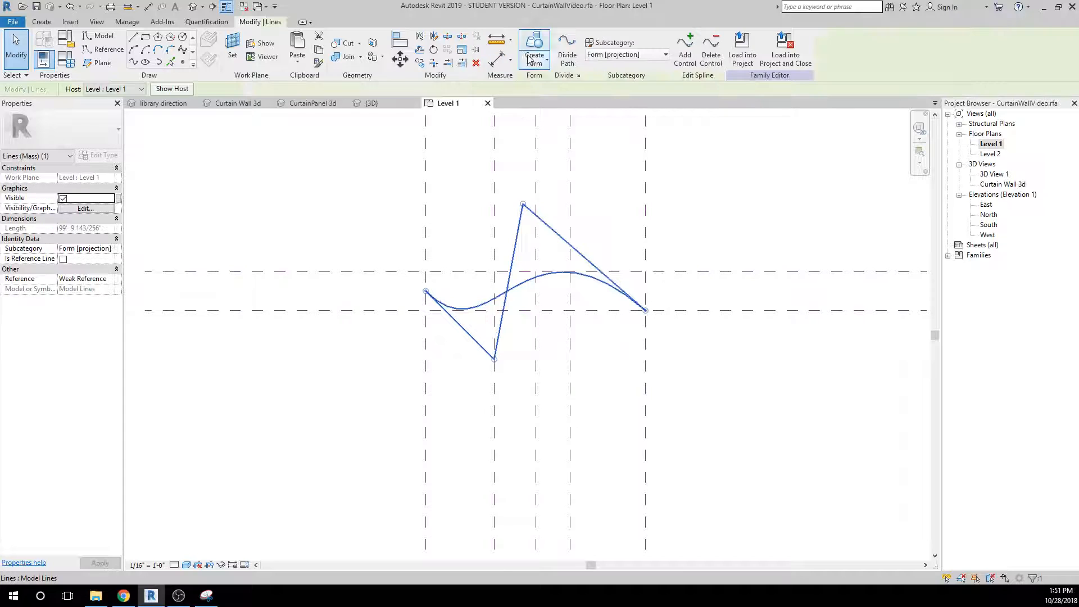
{"action": "left_click", "coordinate": [538, 62]}
{"action": "left_click", "coordinate": [545, 86]}
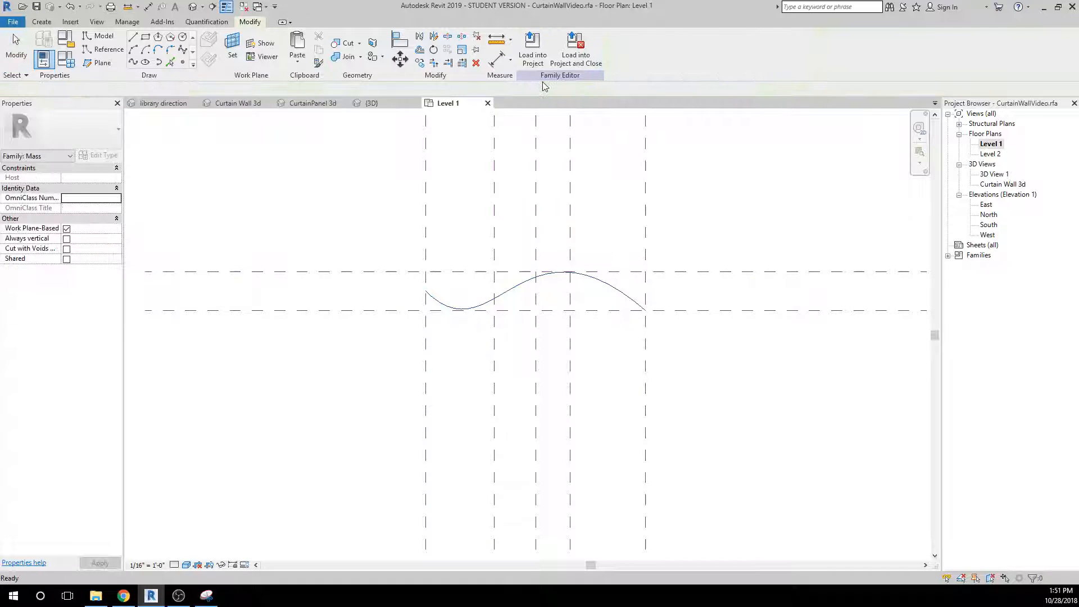
Raise the top edge of the curved surface in 3D View 1 and align it with Level 2 in the South elevation.
{"action": "double_click", "coordinate": [993, 174]}
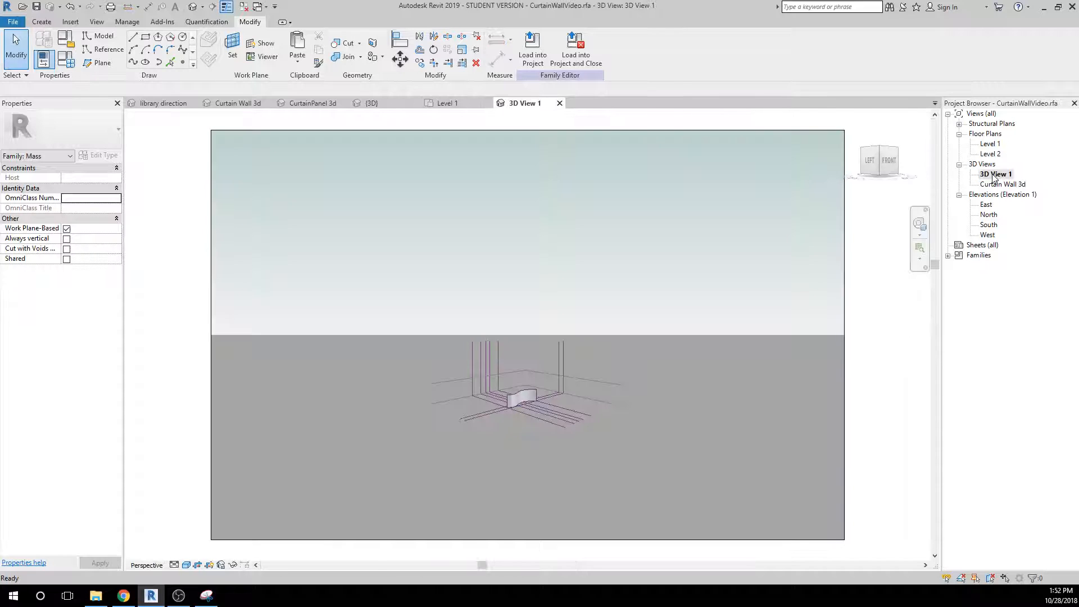
{"action": "scroll", "coordinate": [542, 400], "scroll_direction": "up", "scroll_amount": 5}
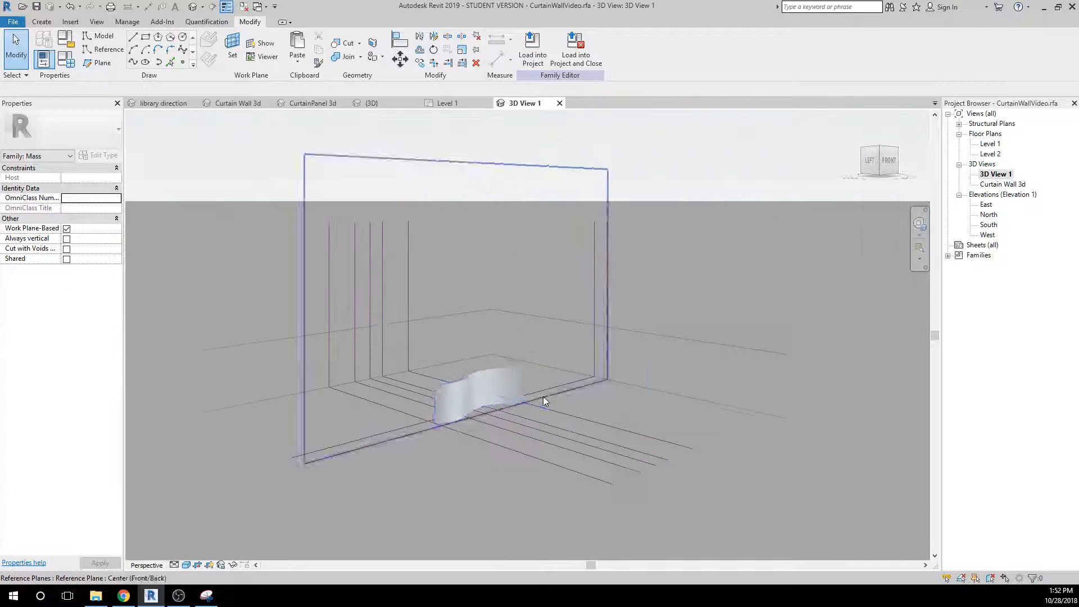
{"action": "left_click", "coordinate": [495, 378]}
{"action": "left_click_drag", "start_coordinate": [476, 363], "coordinate": [472, 333]}
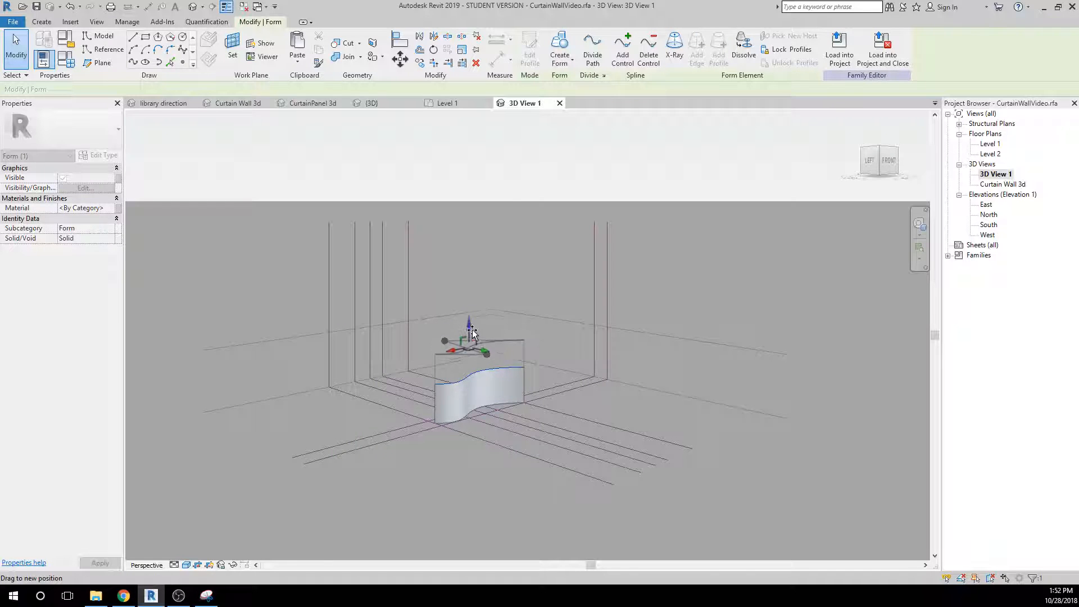
{"action": "double_click", "coordinate": [994, 225]}
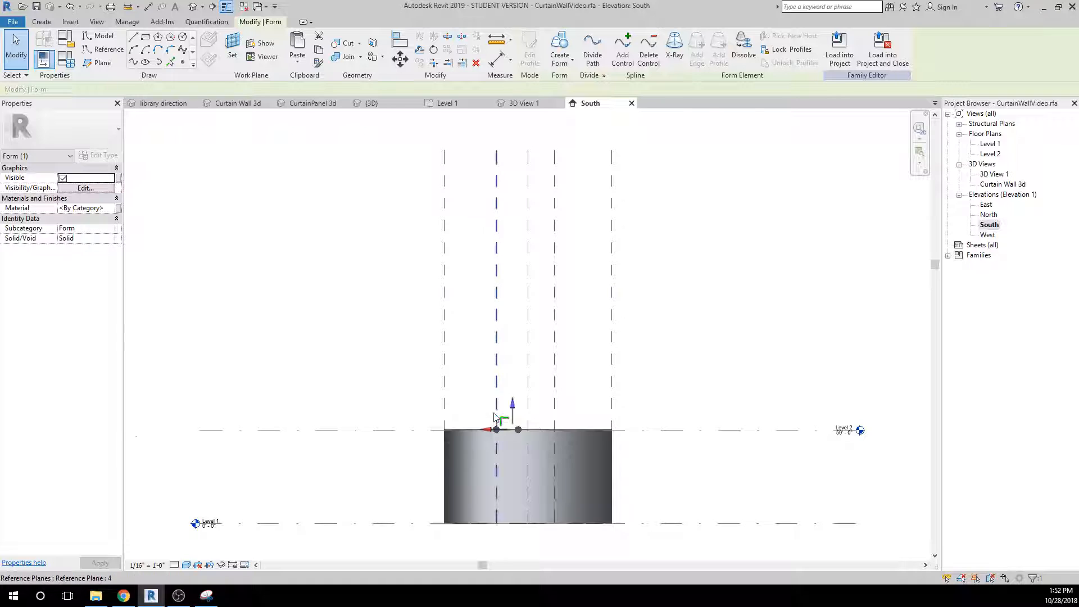
{"action": "scroll", "coordinate": [493, 412], "scroll_direction": "up", "scroll_amount": 2}
{"action": "left_click_drag", "start_coordinate": [529, 419], "coordinate": [524, 416]}
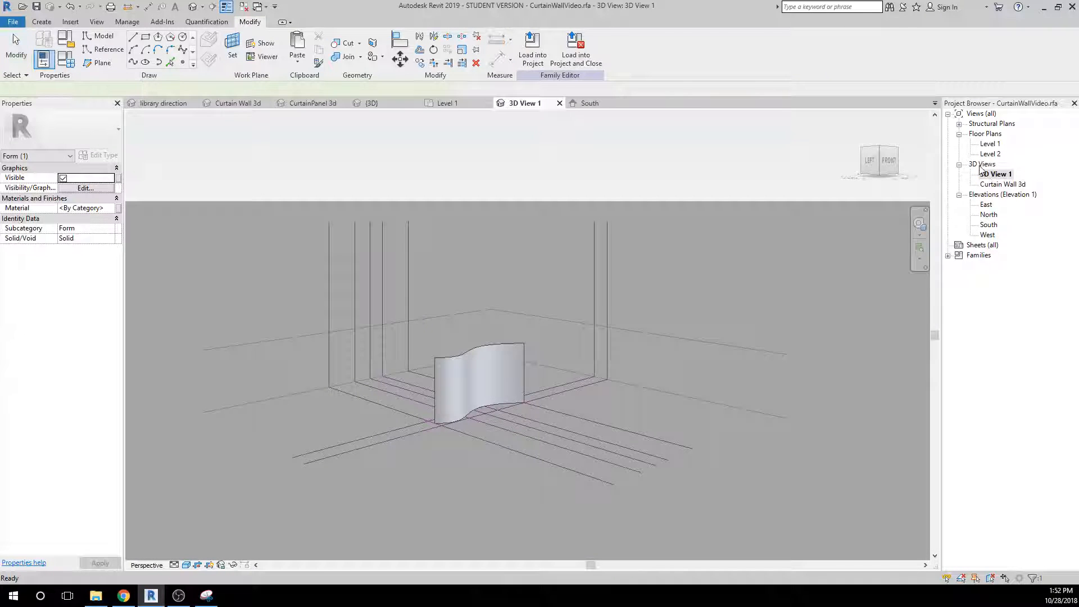
Divide the whole curved form surface into a UV grid in 3D View 1.
{"action": "left_click", "coordinate": [501, 358]}
{"action": "left_click", "coordinate": [528, 170]}
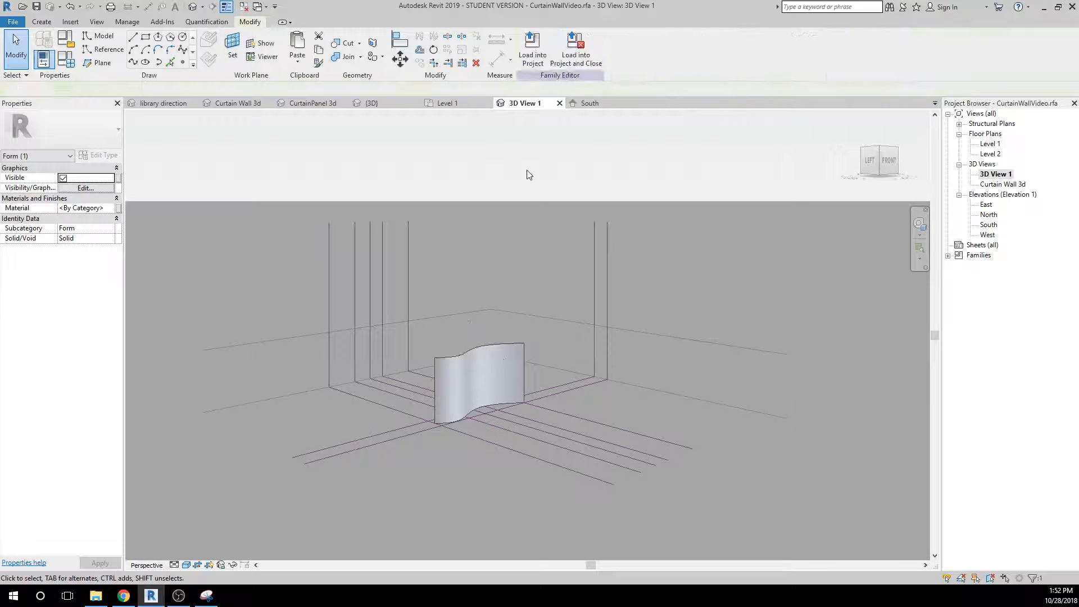
{"action": "left_click", "coordinate": [485, 345]}
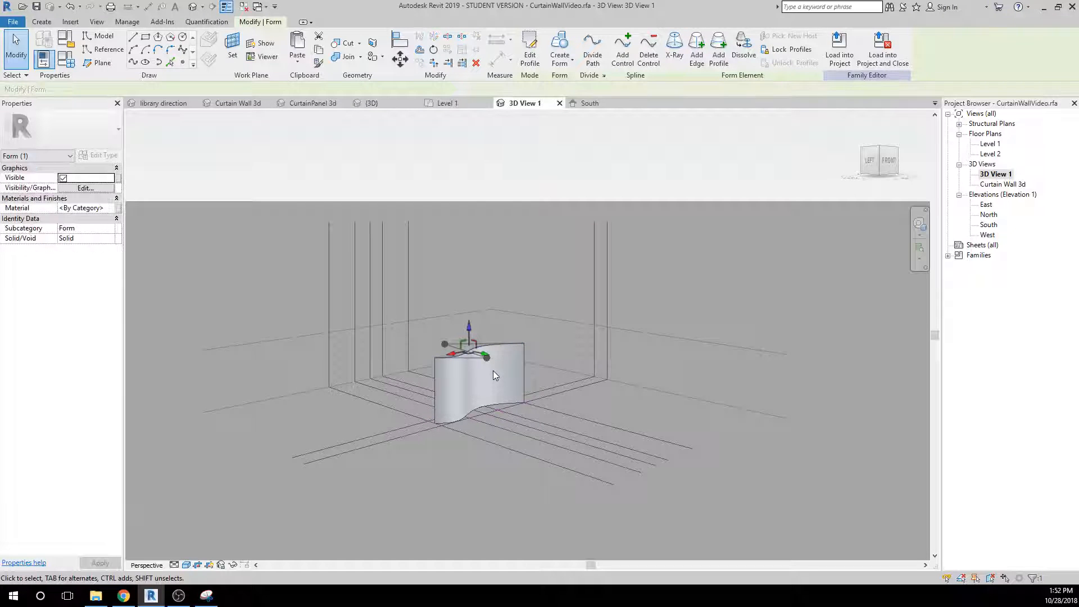
{"action": "key", "text": "Escape"}
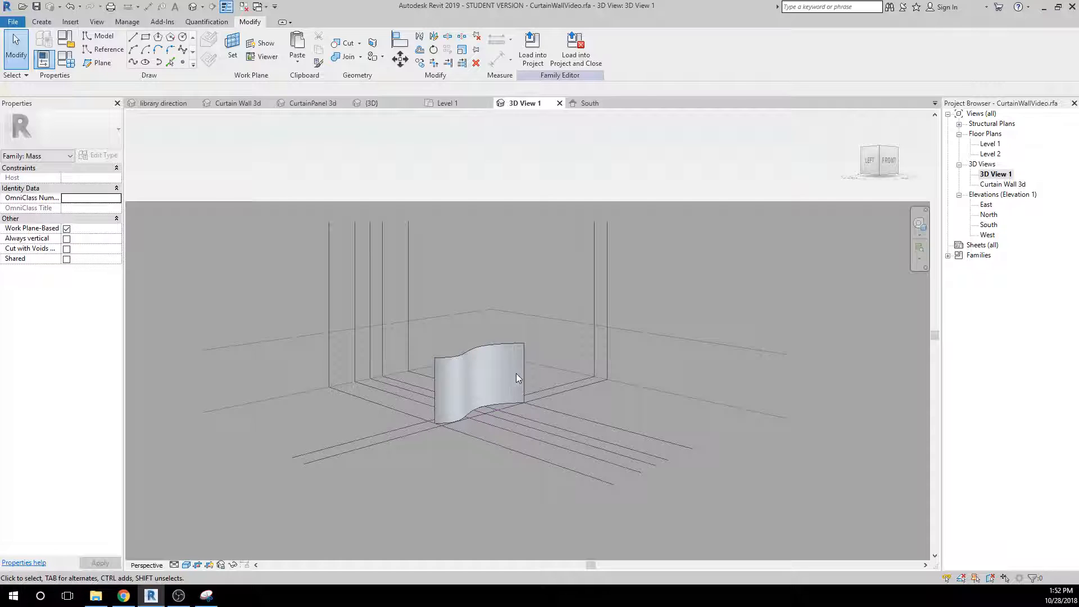
{"action": "key", "text": "Tab"}
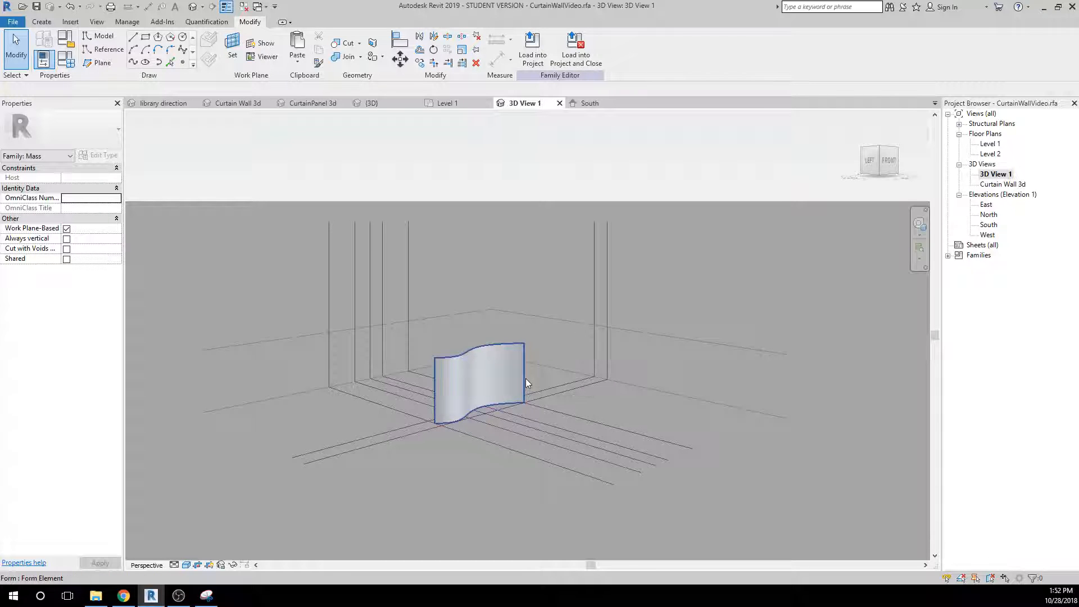
{"action": "left_click", "coordinate": [525, 379]}
{"action": "left_click", "coordinate": [591, 68]}
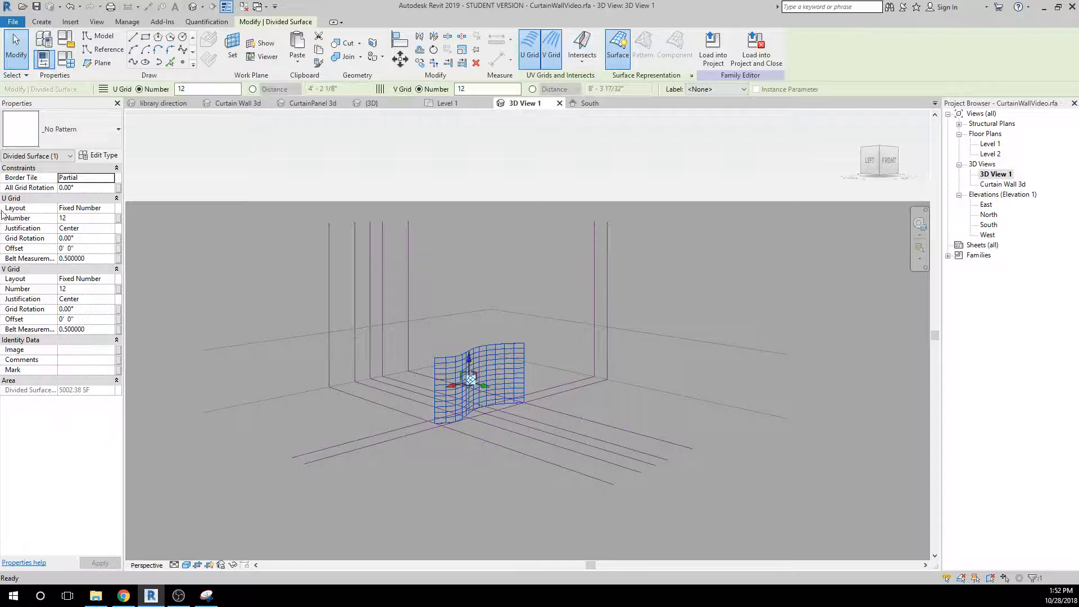
Set the divided surface's U grid layout to Fixed Distance with a distance of 12' 6".
{"action": "left_click", "coordinate": [77, 219]}
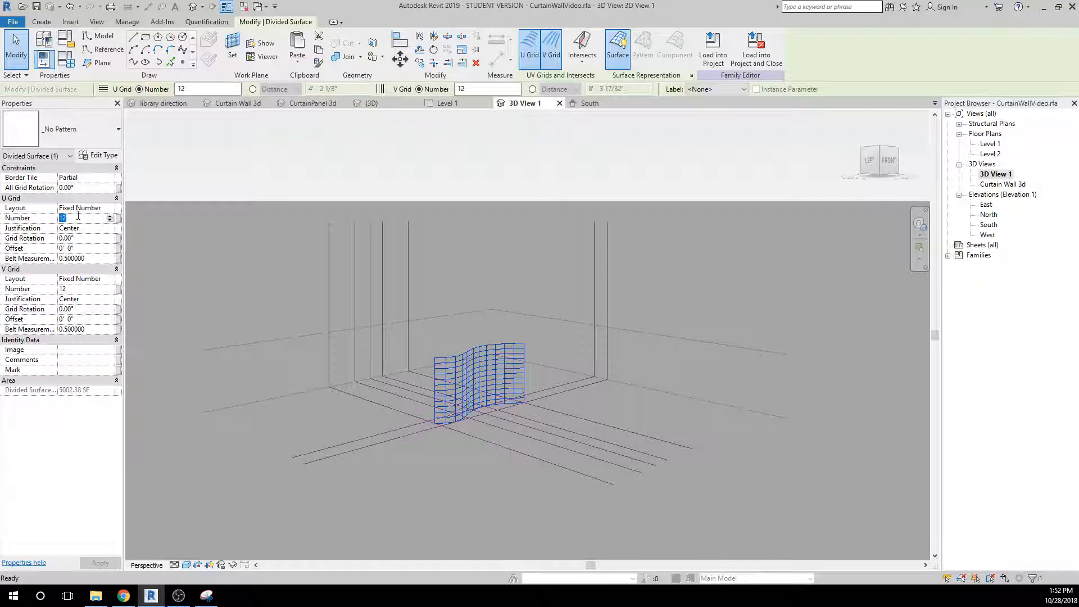
{"action": "left_click", "coordinate": [95, 208]}
{"action": "left_click", "coordinate": [97, 208]}
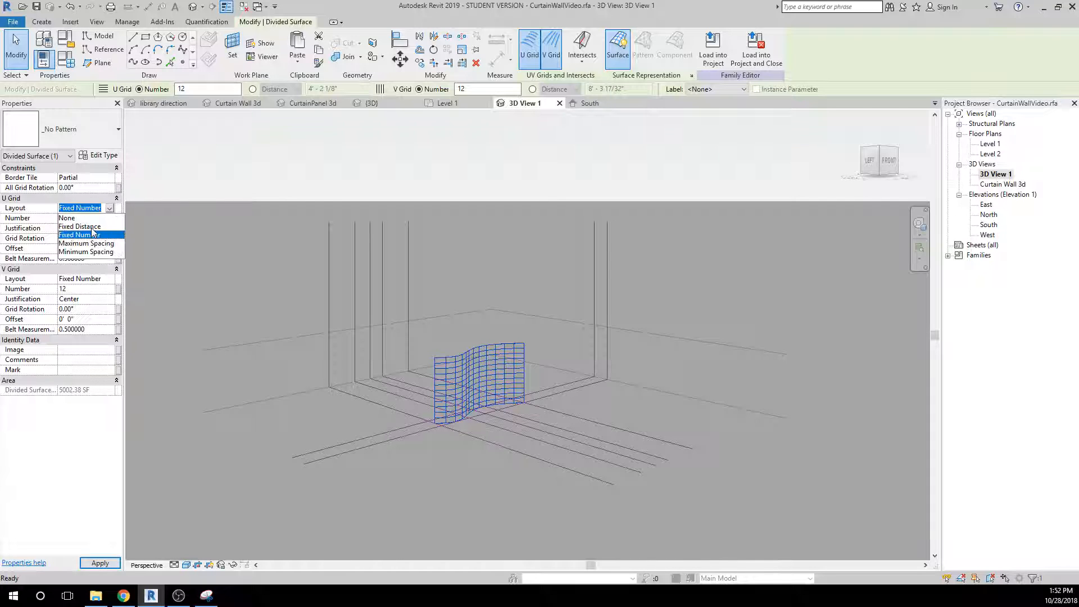
{"action": "left_click", "coordinate": [84, 226]}
{"action": "left_click", "coordinate": [92, 218]}
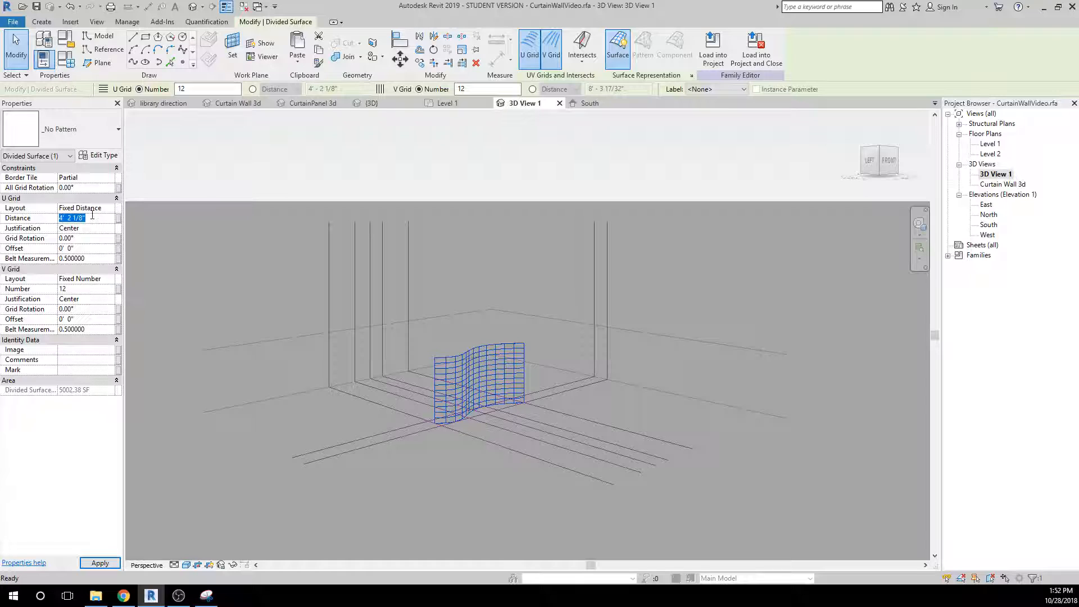
{"action": "type", "text": "12' 6"}
Set the divided surface's V grid number to 14 and apply it.
{"action": "left_click", "coordinate": [68, 289]}
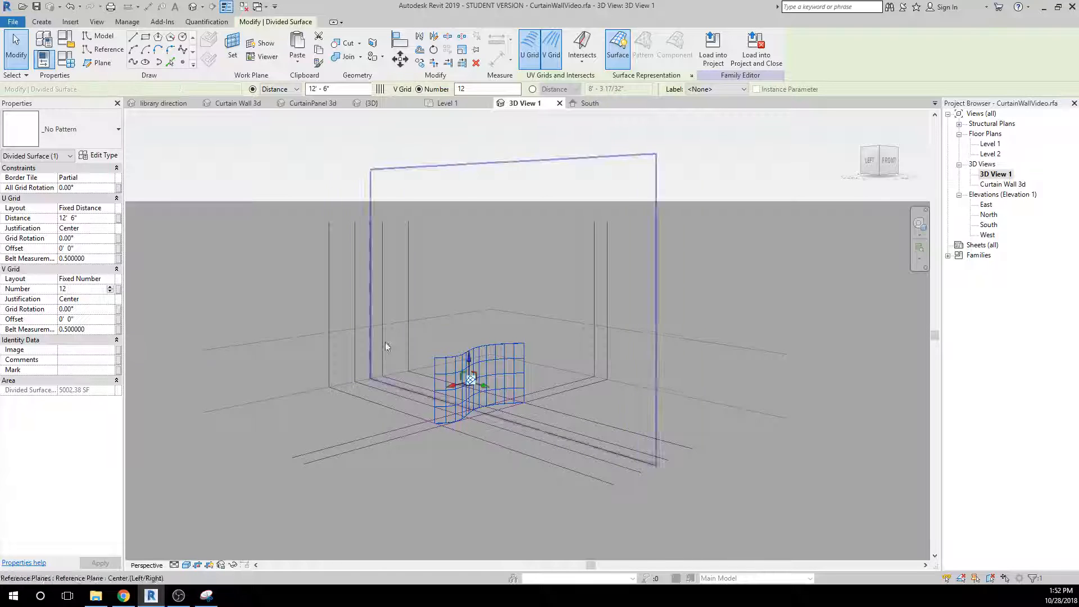
{"action": "left_click", "coordinate": [64, 289]}
{"action": "type", "text": "14"}
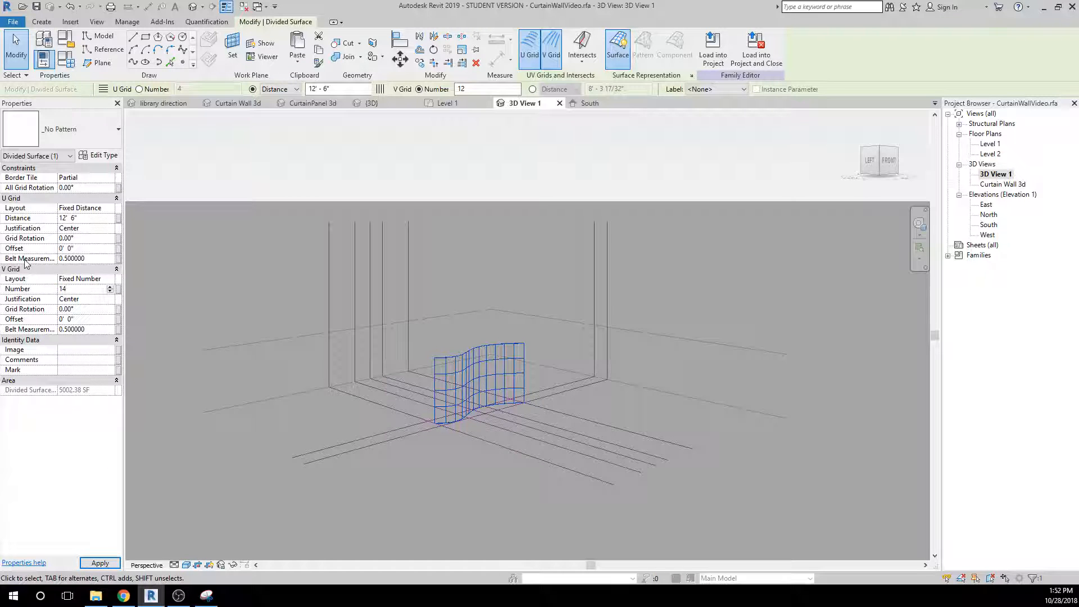
{"action": "left_click", "coordinate": [202, 293]}
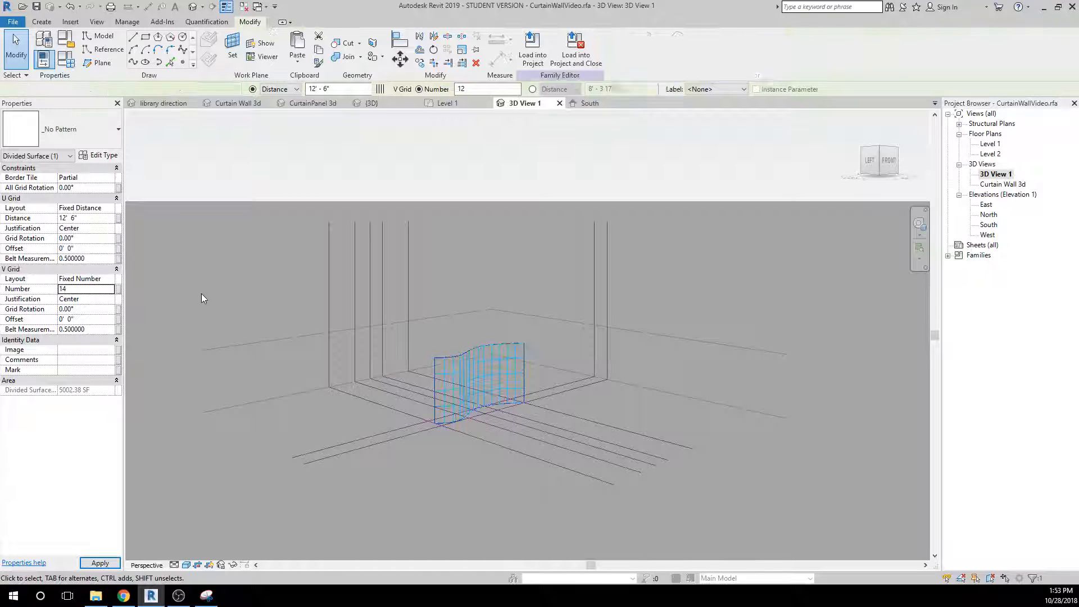
{"action": "scroll", "coordinate": [407, 354], "scroll_direction": "up", "scroll_amount": 3}
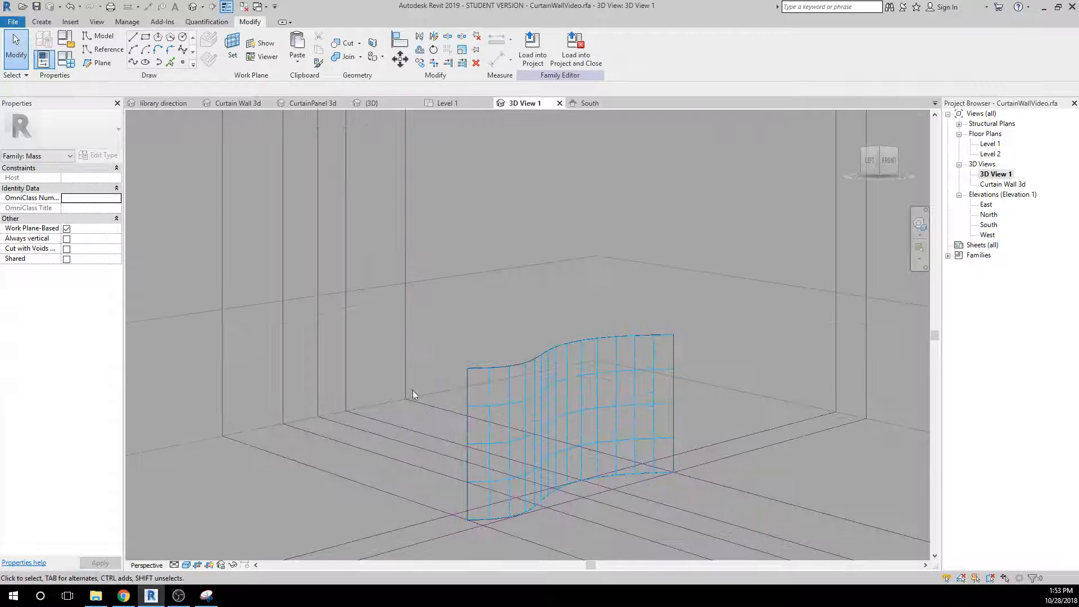
Apply the CurtainPanelVideo rectangle panel type to the divided S-curved surface in 3D View 1.
{"action": "left_click", "coordinate": [483, 414]}
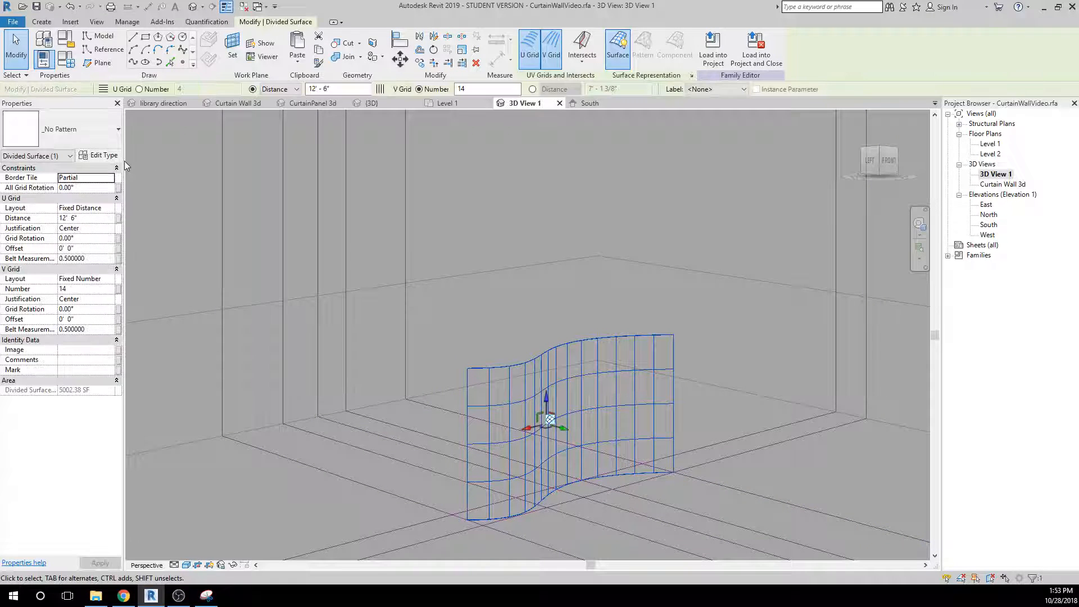
{"action": "left_click", "coordinate": [81, 131]}
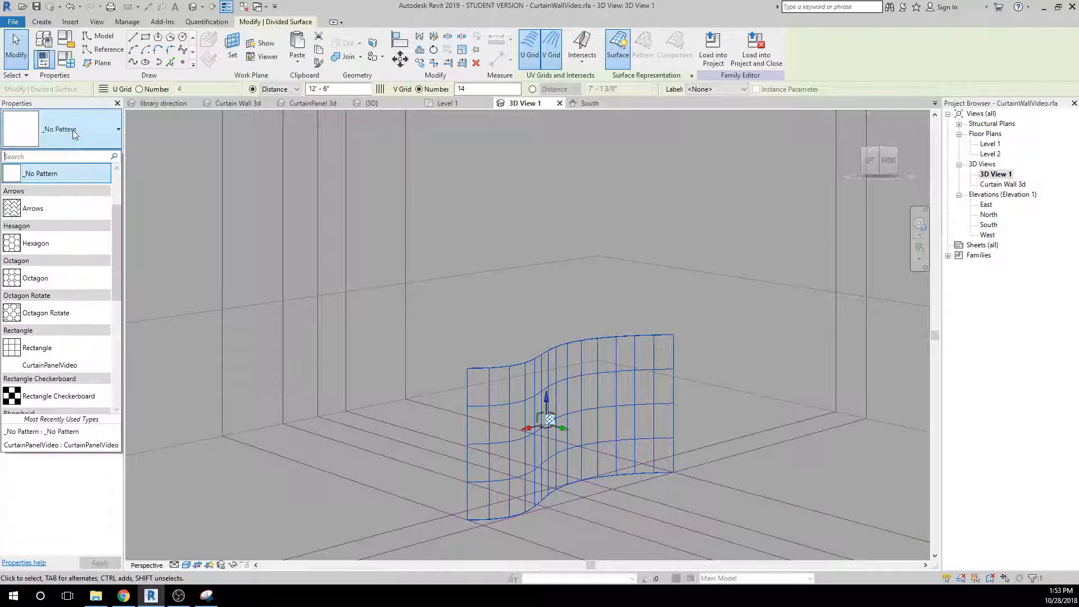
{"action": "scroll", "coordinate": [67, 293], "scroll_direction": "down", "scroll_amount": 5}
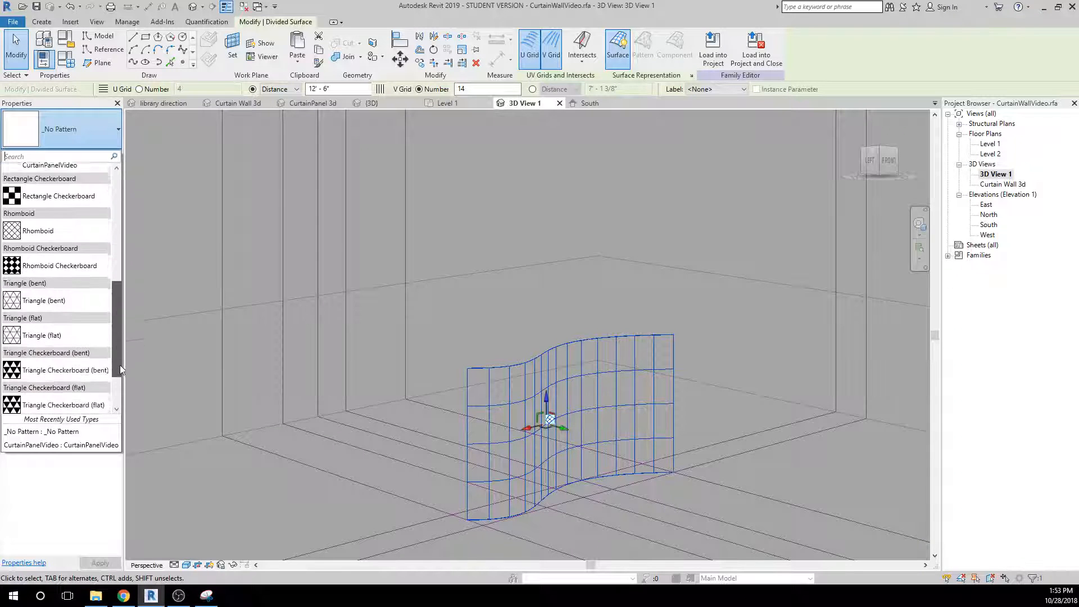
{"action": "left_click", "coordinate": [52, 448]}
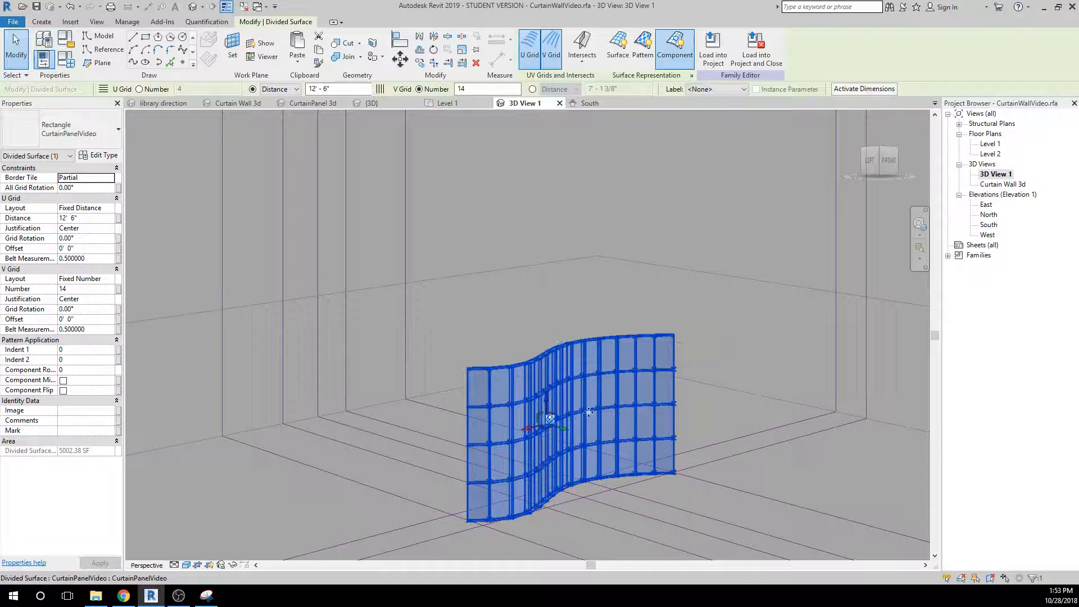
Examine the panelled S-curved wall from several angles and up close, checking the panels and their frames.
{"action": "middle_click_drag", "start_coordinate": [589, 412], "coordinate": [390, 453], "text": "shift"}
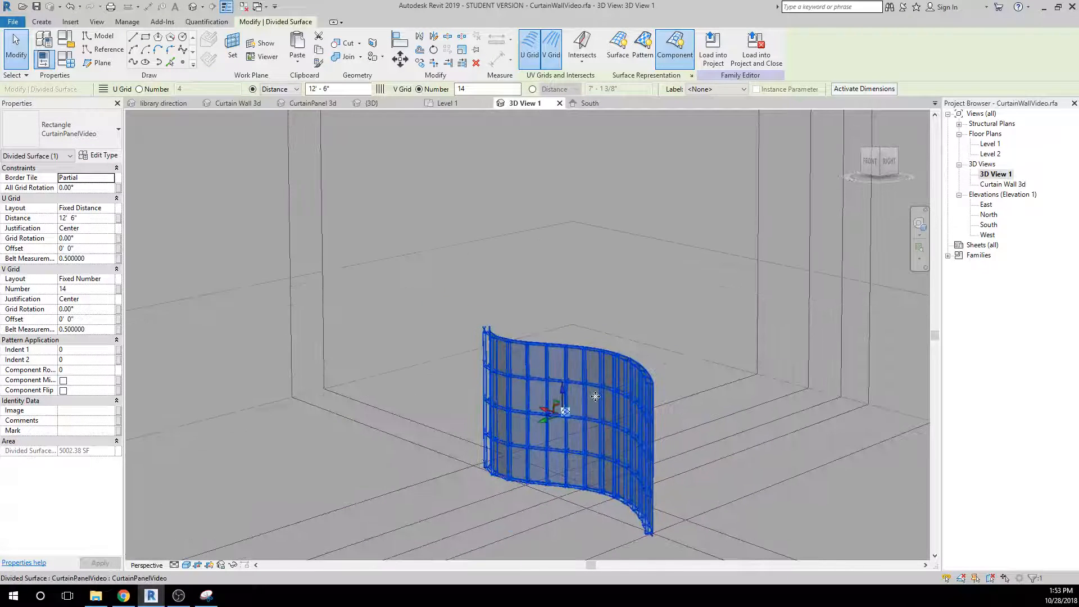
{"action": "scroll", "coordinate": [596, 396], "scroll_direction": "up", "scroll_amount": 5}
{"action": "middle_click_drag", "start_coordinate": [595, 397], "coordinate": [600, 463], "text": "shift"}
{"action": "scroll", "coordinate": [600, 462], "scroll_direction": "down", "scroll_amount": 3}
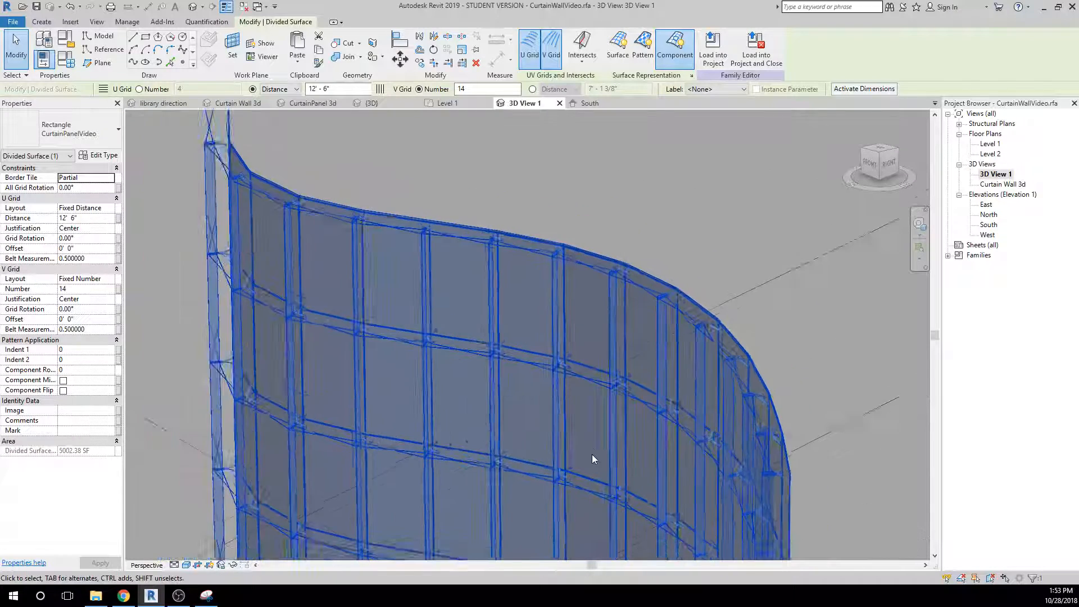
{"action": "left_click", "coordinate": [197, 287]}
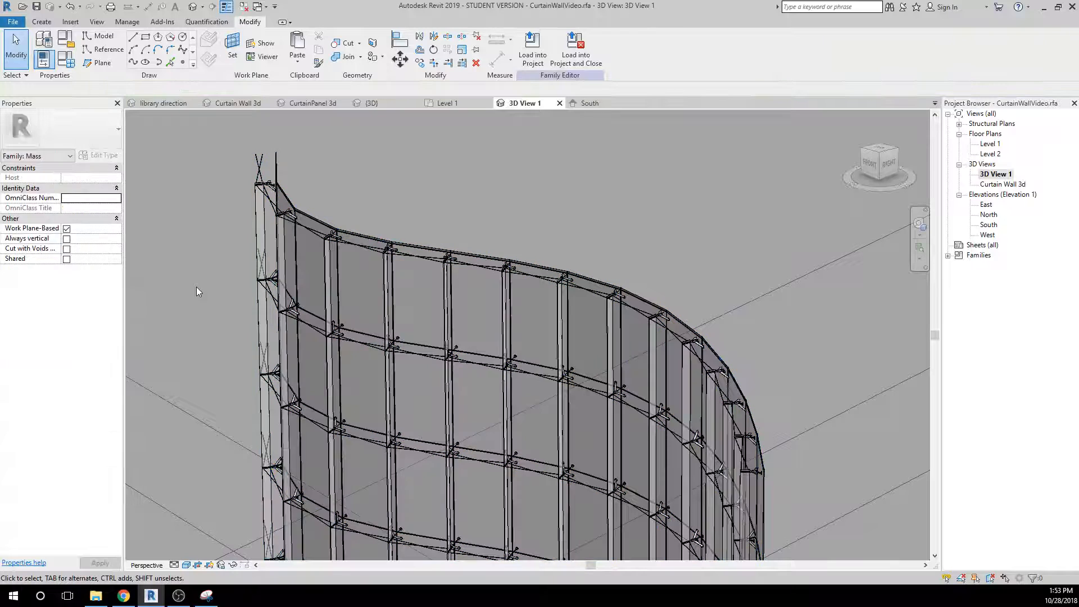
{"action": "middle_click_drag", "start_coordinate": [207, 464], "coordinate": [211, 354]}
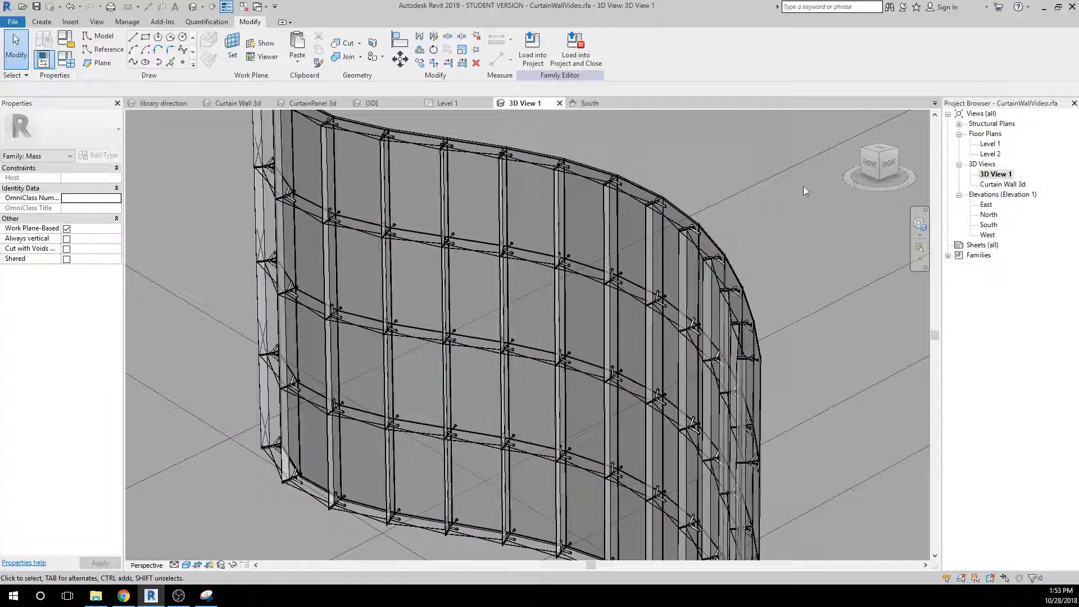
{"action": "middle_click_drag", "start_coordinate": [492, 411], "coordinate": [473, 400], "text": "shift"}
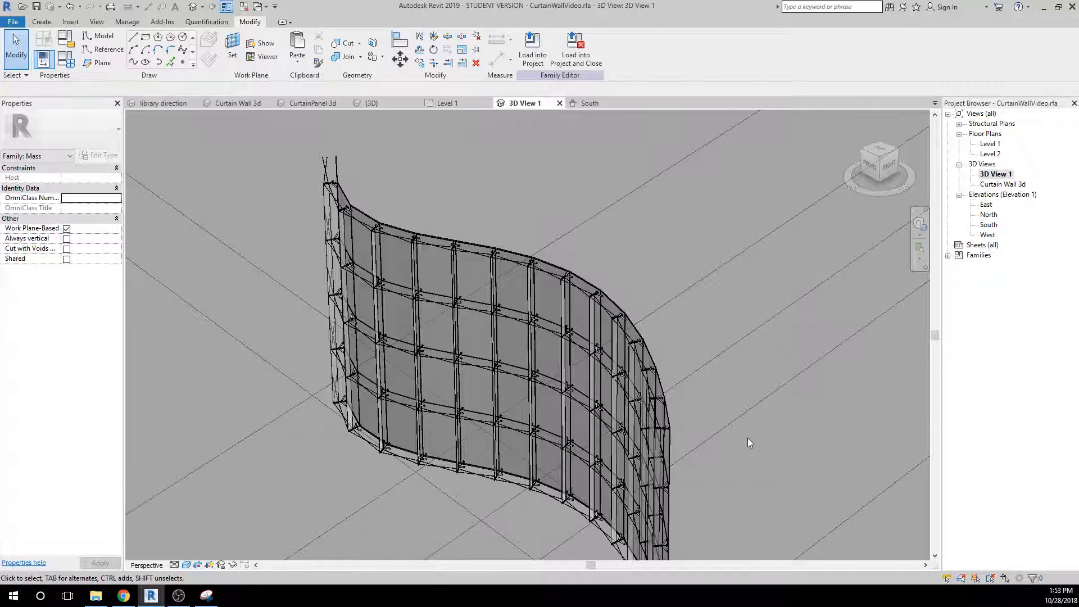
{"action": "middle_click_drag", "start_coordinate": [748, 437], "coordinate": [717, 370], "text": "shift"}
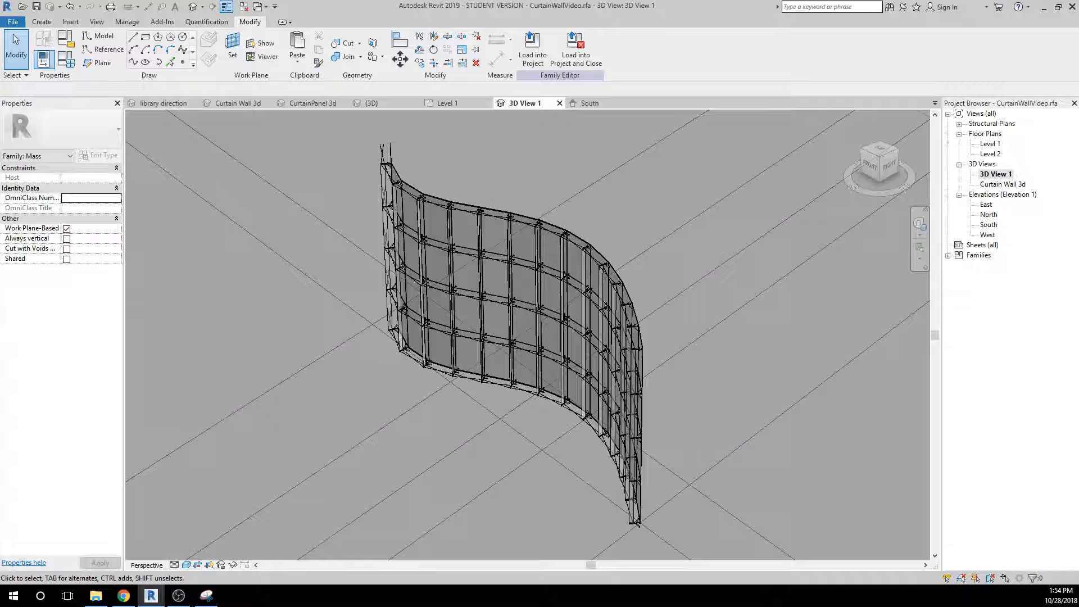